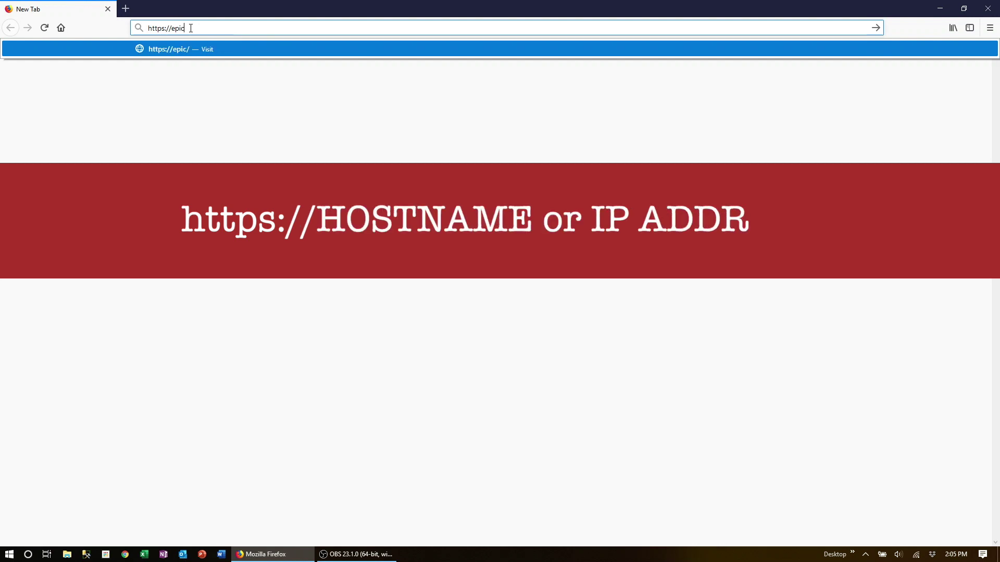
text(-lcdev)
key(Return)
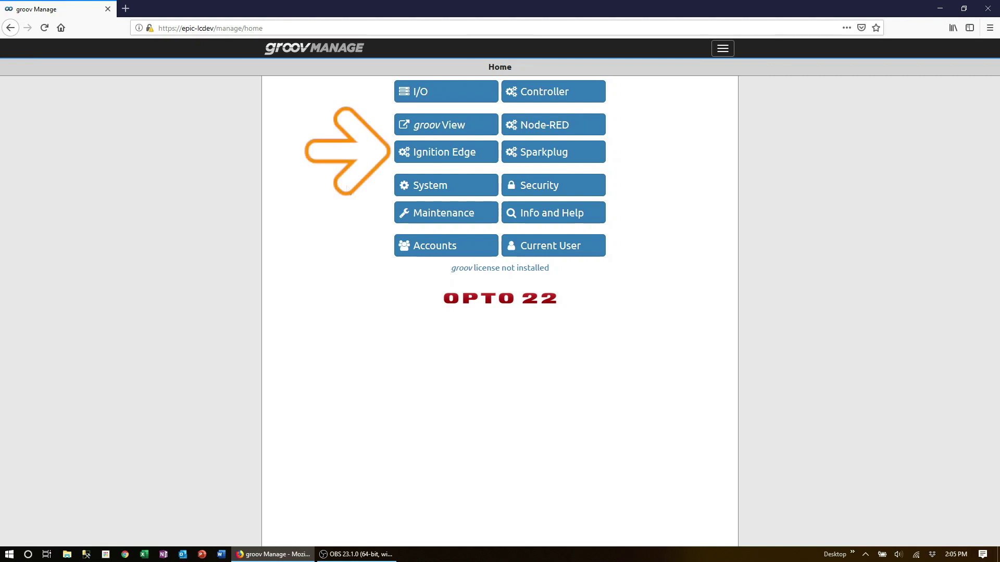
click(454, 163)
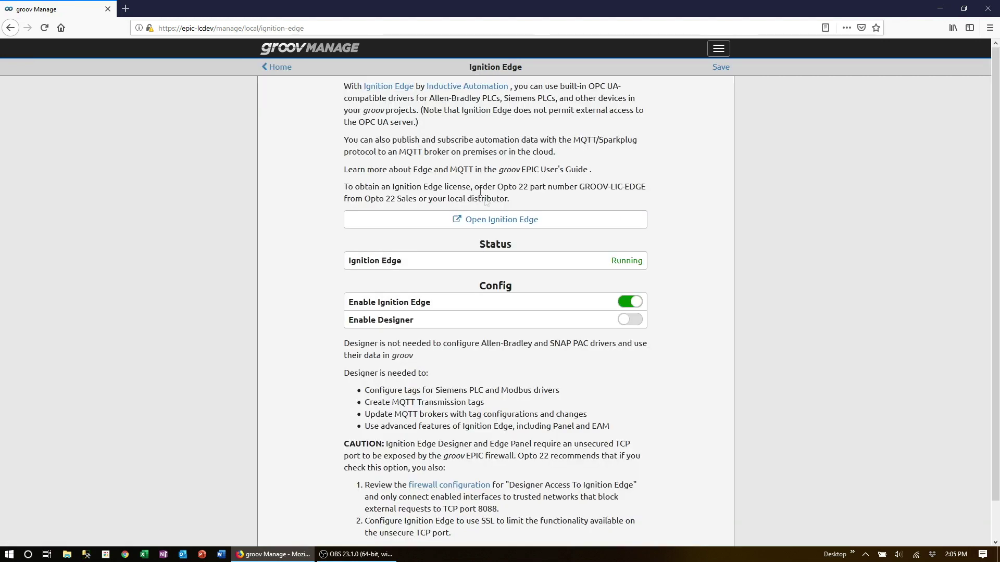
- Open the Ignition Edge gateway in a new tab and sign in with the gateway username and password
click(501, 220)
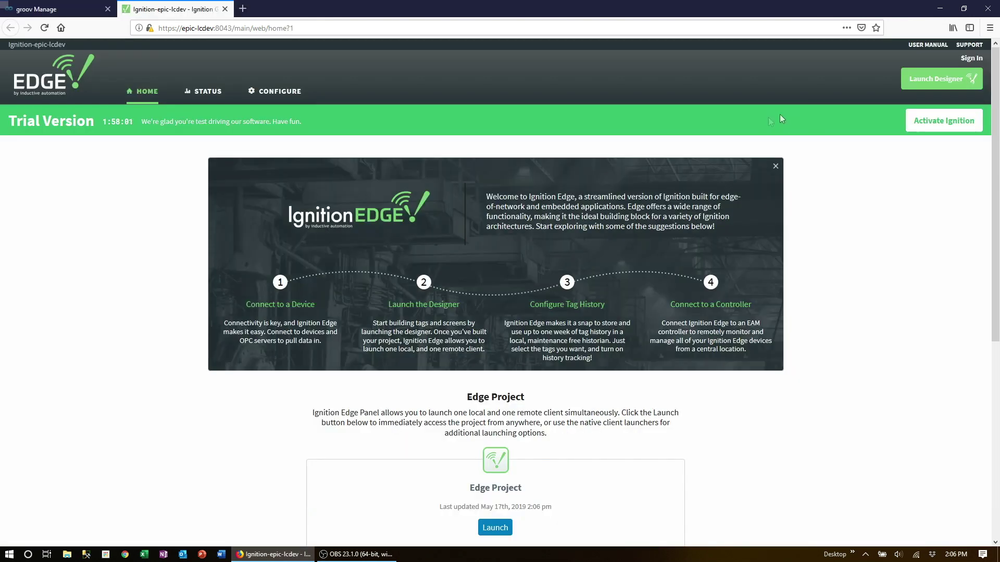
click(972, 59)
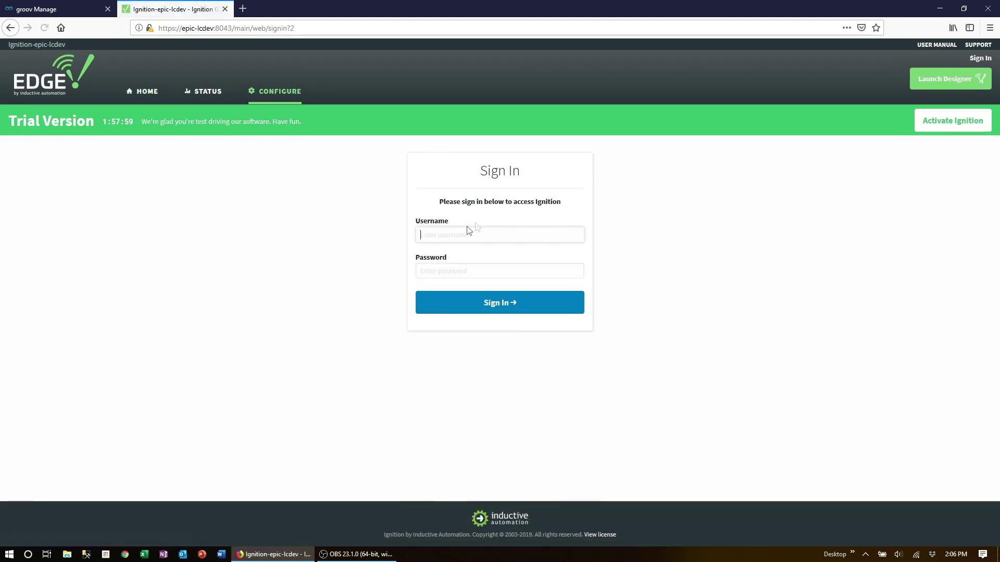
click(458, 235)
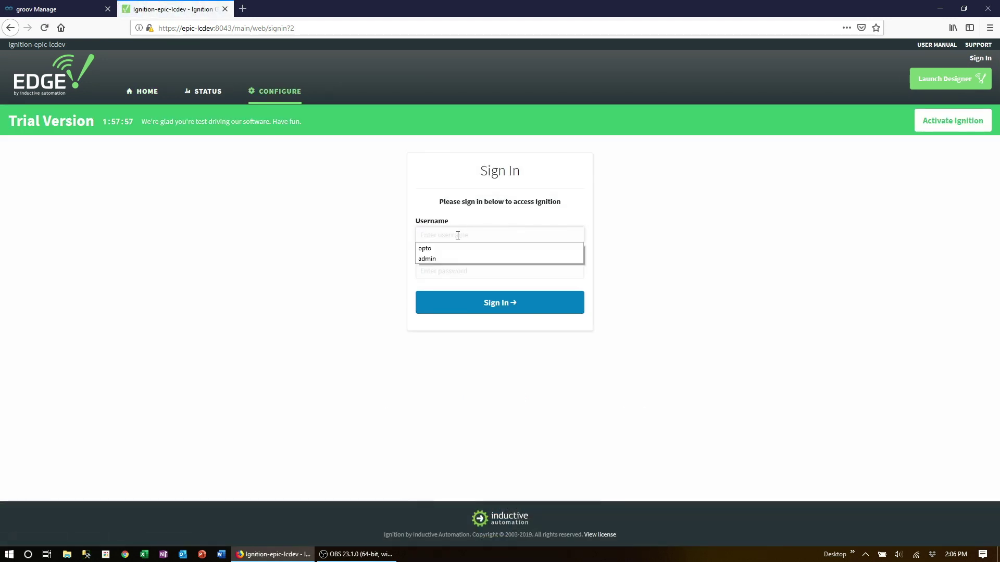
text(opto)
key(Tab)
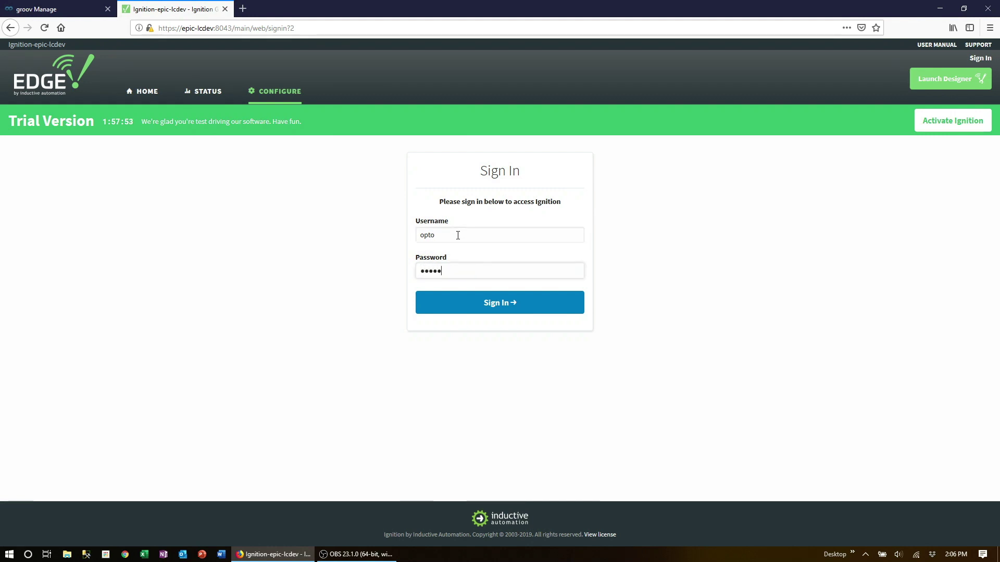
key(Return)
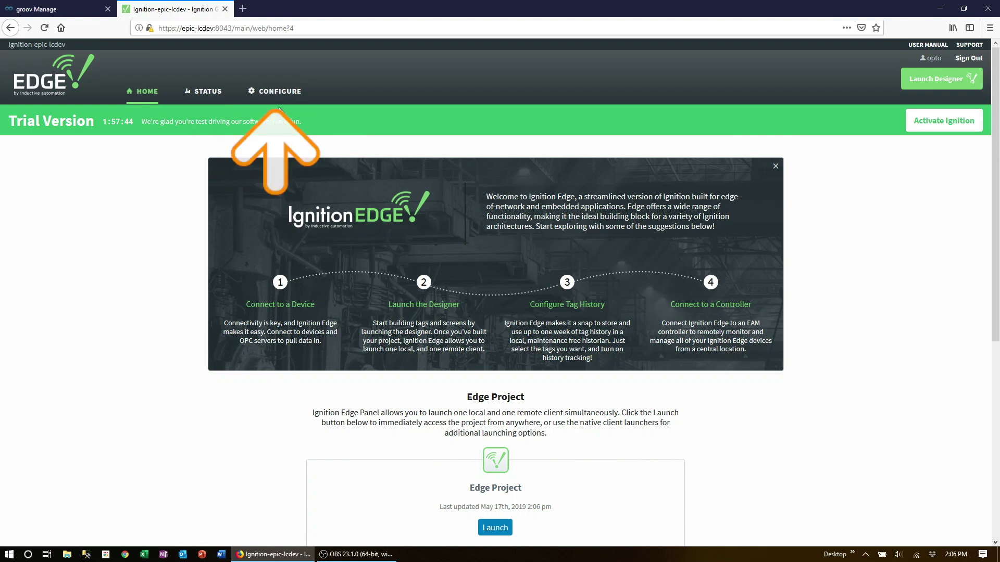
- Delete the default Chariot SCADA server from the MQTT Transmission Servers list
click(278, 99)
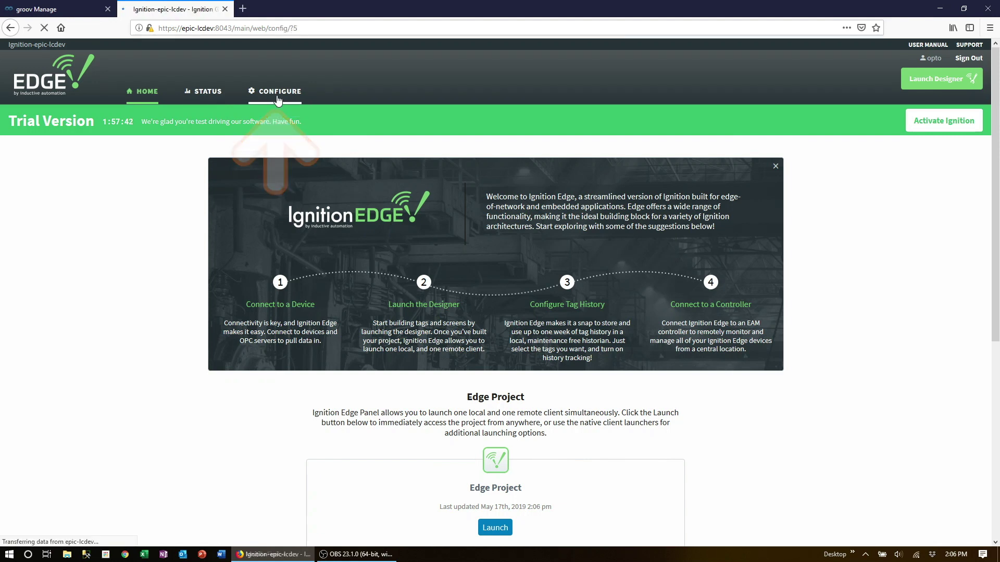
scroll(134, 361, down, 5)
click(26, 456)
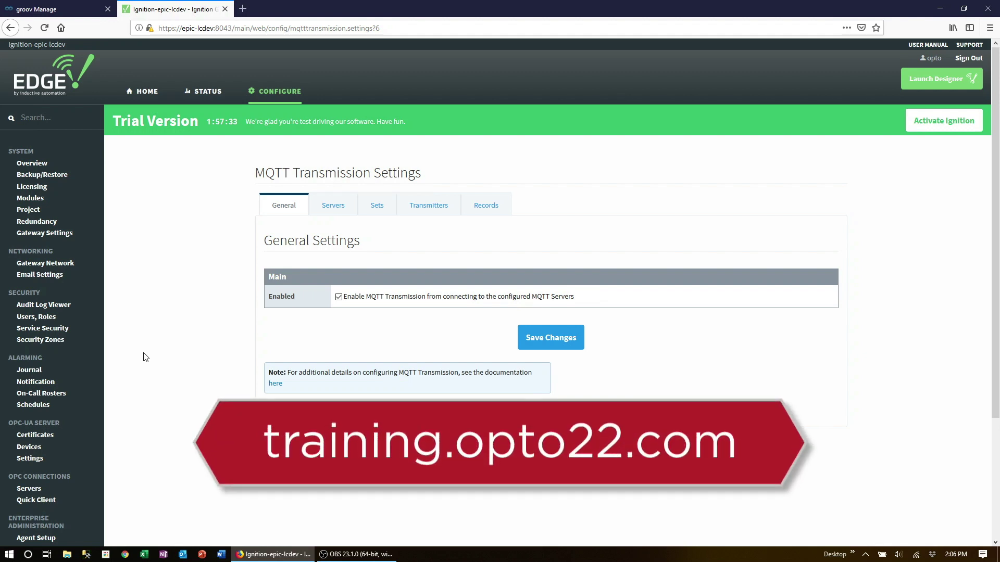
click(332, 210)
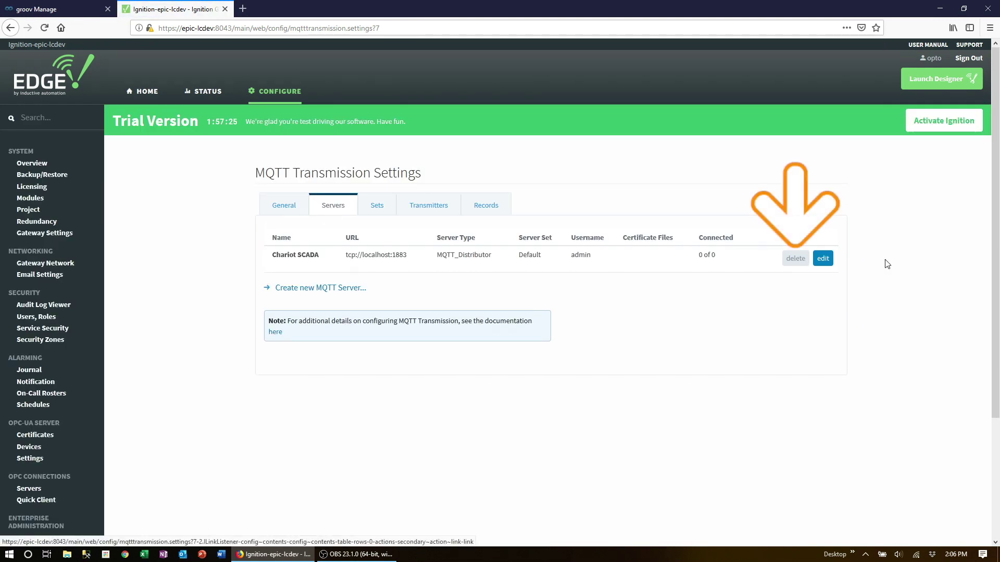
click(800, 261)
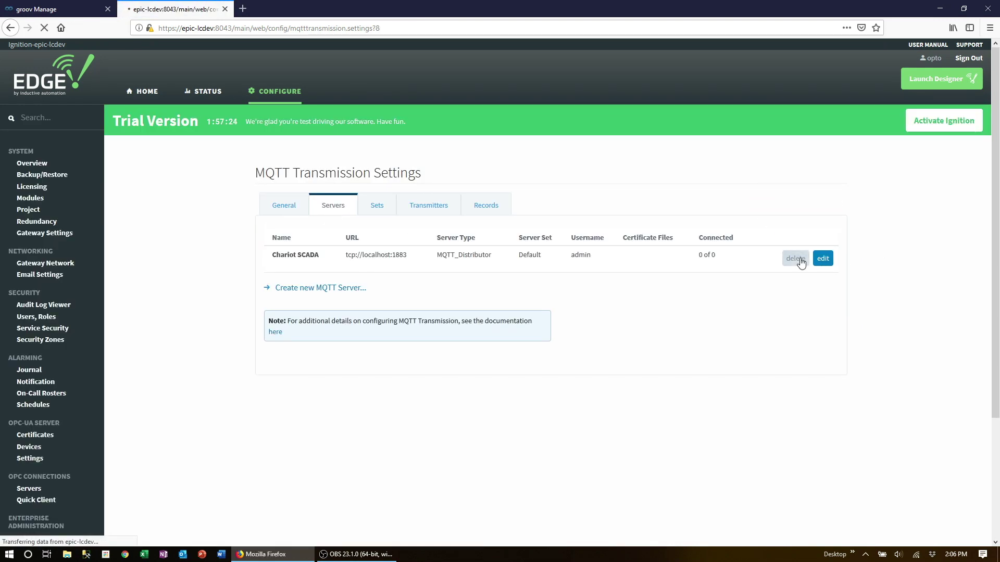
click(573, 330)
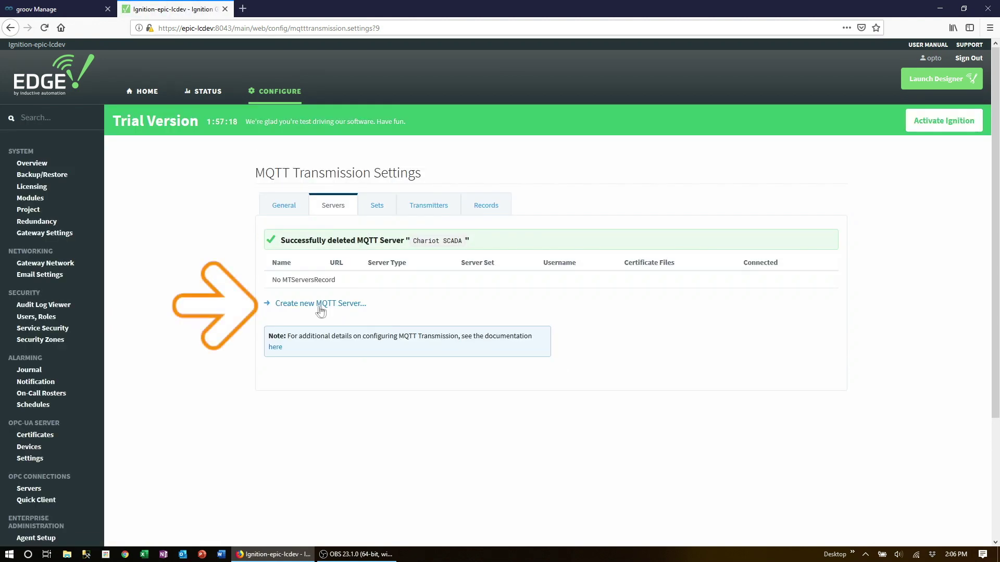
- Start a new MQTT server named Opto MQTT Broker at tcp://chariot.groov.com:1883 with server type Chariot
click(319, 304)
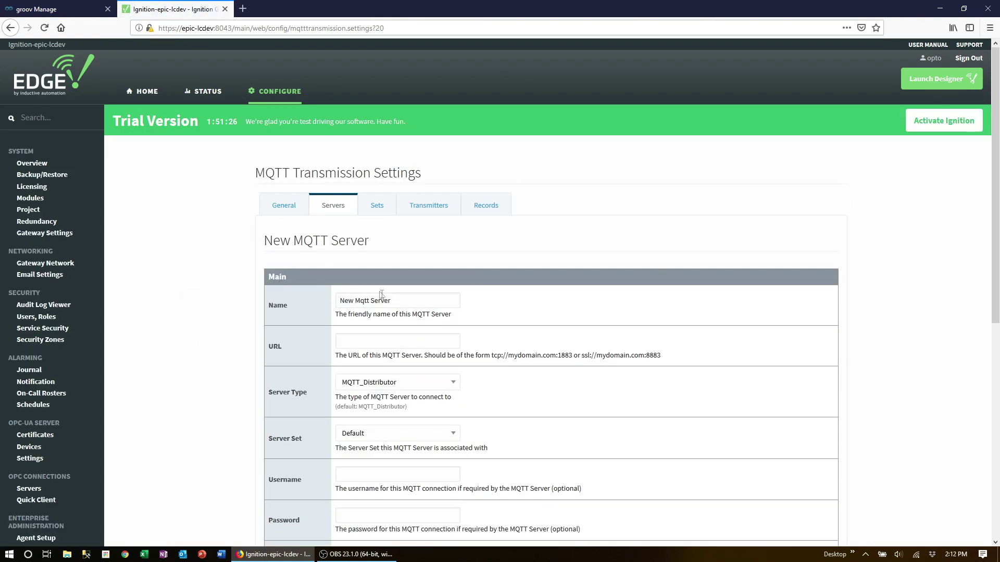
drag(391, 301, 332, 301)
text(Opto MQTT Broker)
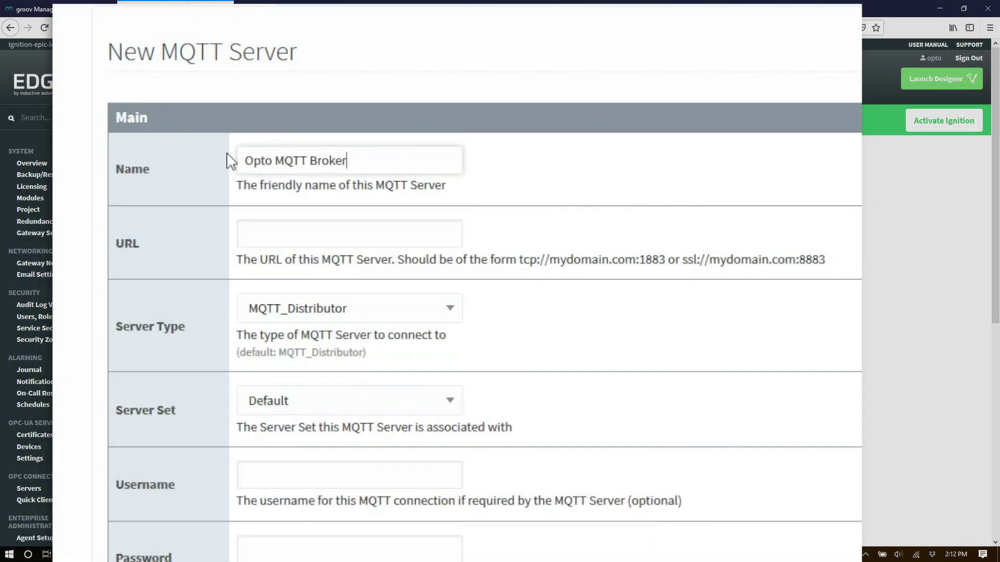
click(276, 232)
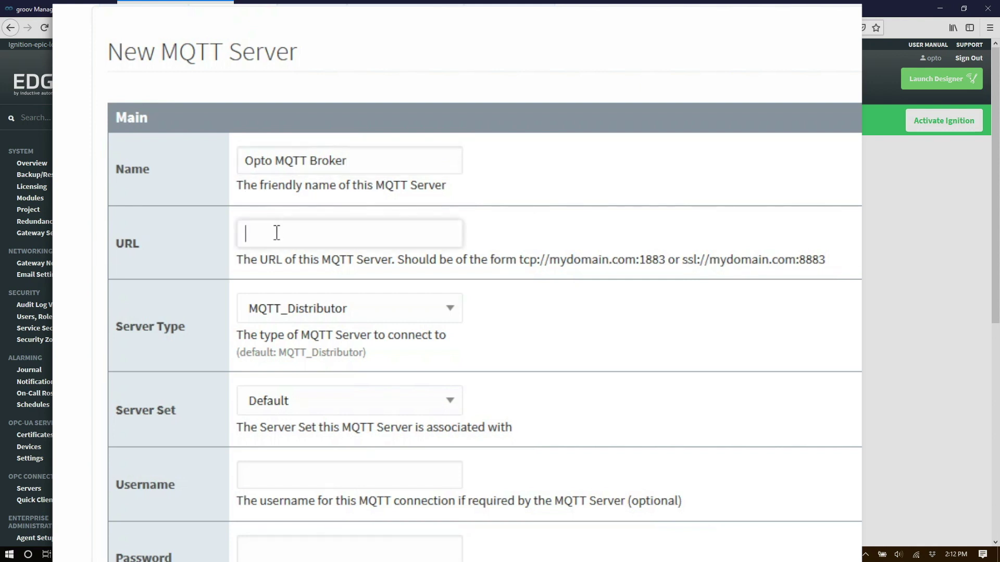
text(tcp://cha)
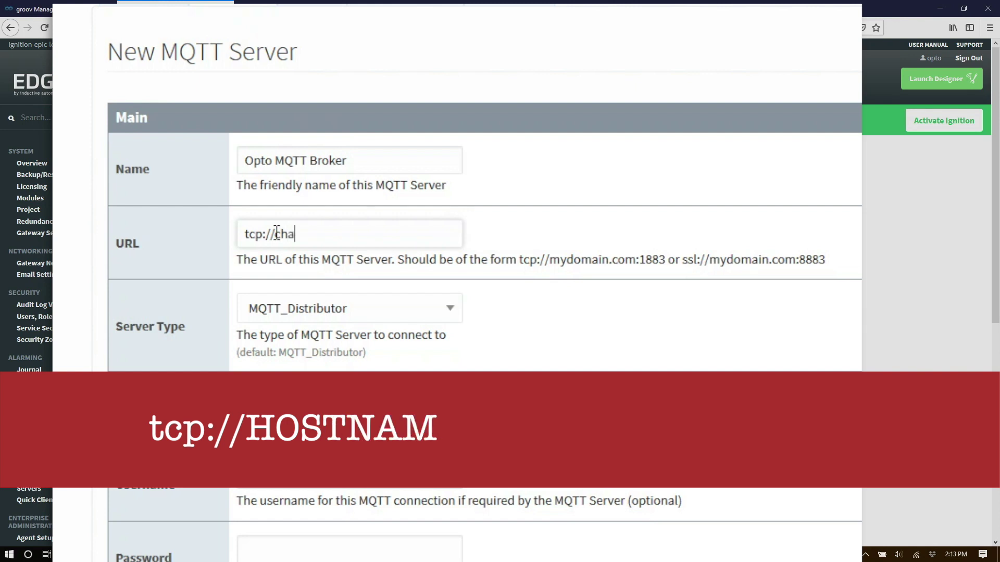
text(riot.g)
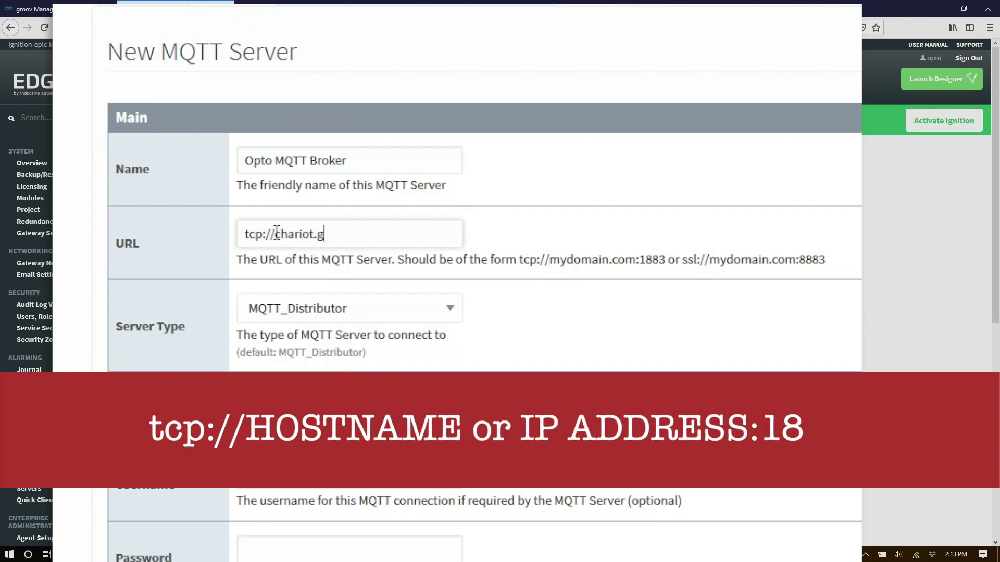
text(roov.com:1883)
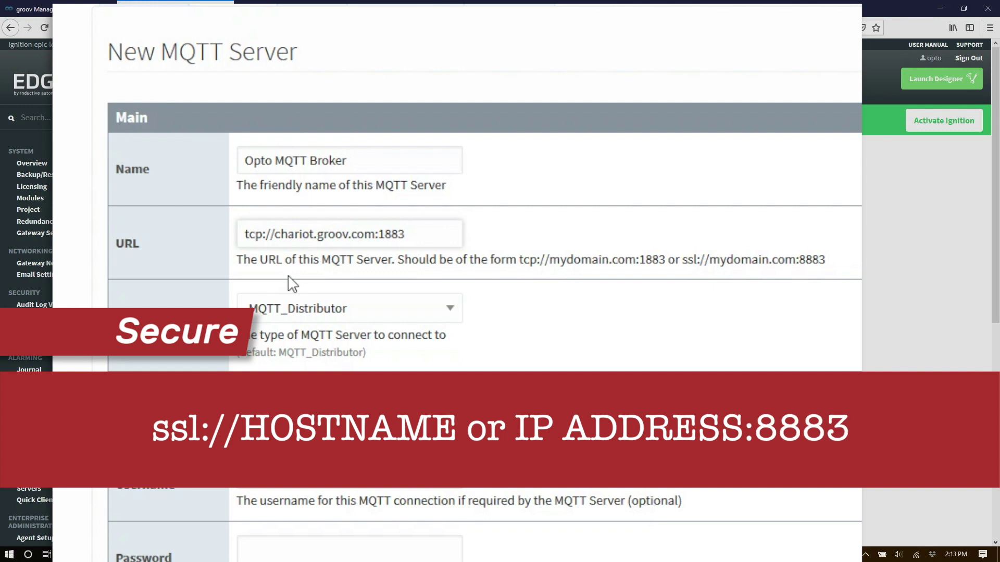
click(451, 310)
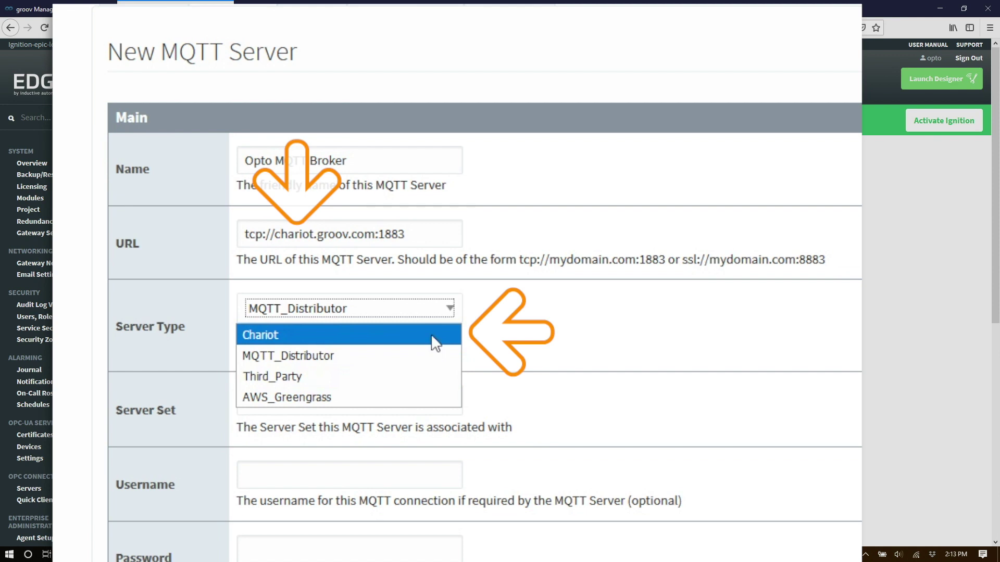
click(435, 338)
- Enter the broker username and password, confirm the password, and create the server
scroll(435, 341, down, 4)
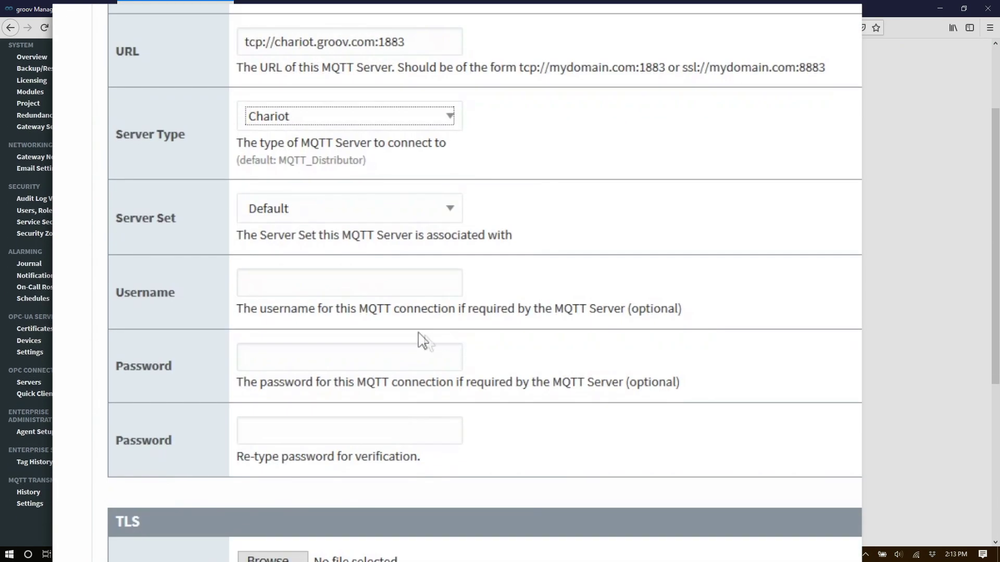
click(385, 280)
text(opto)
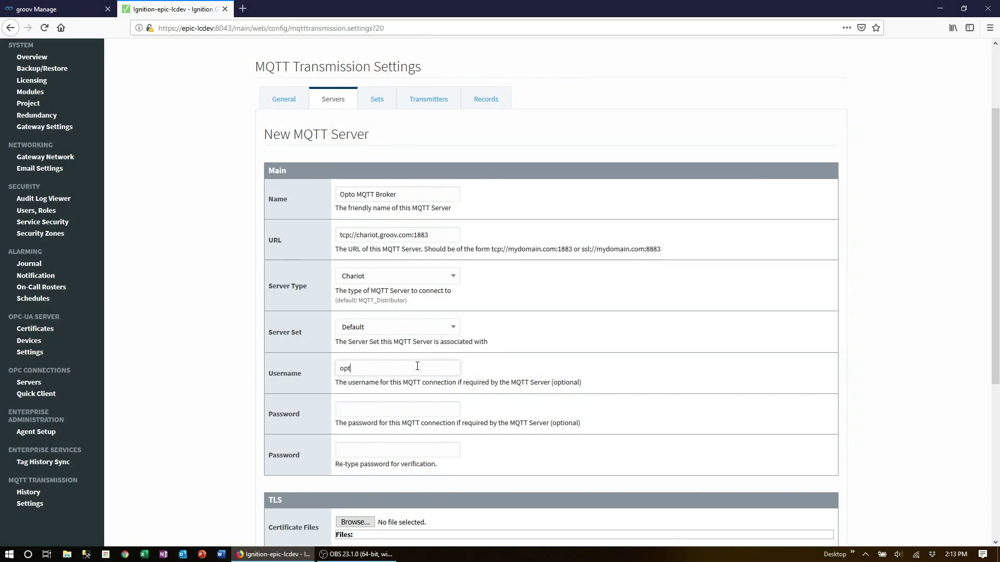
key(Tab)
text(••)
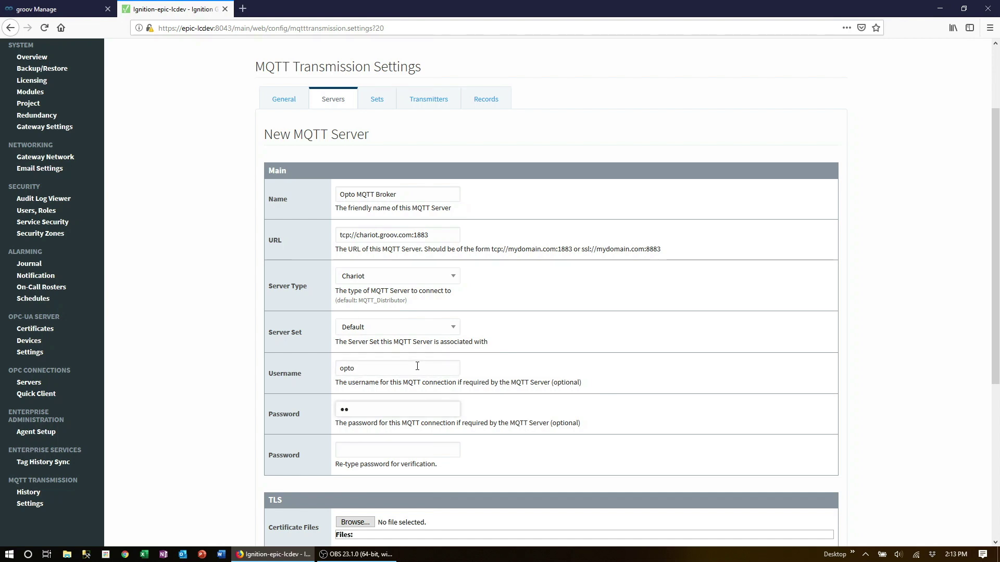
text(••••••••)
click(409, 446)
text(••••••••••)
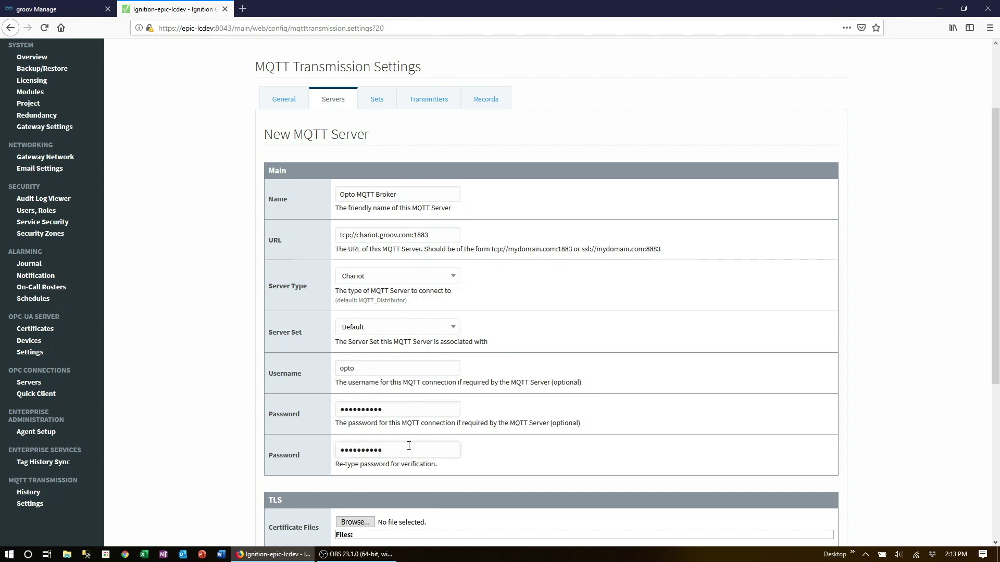
scroll(409, 446, down, 5)
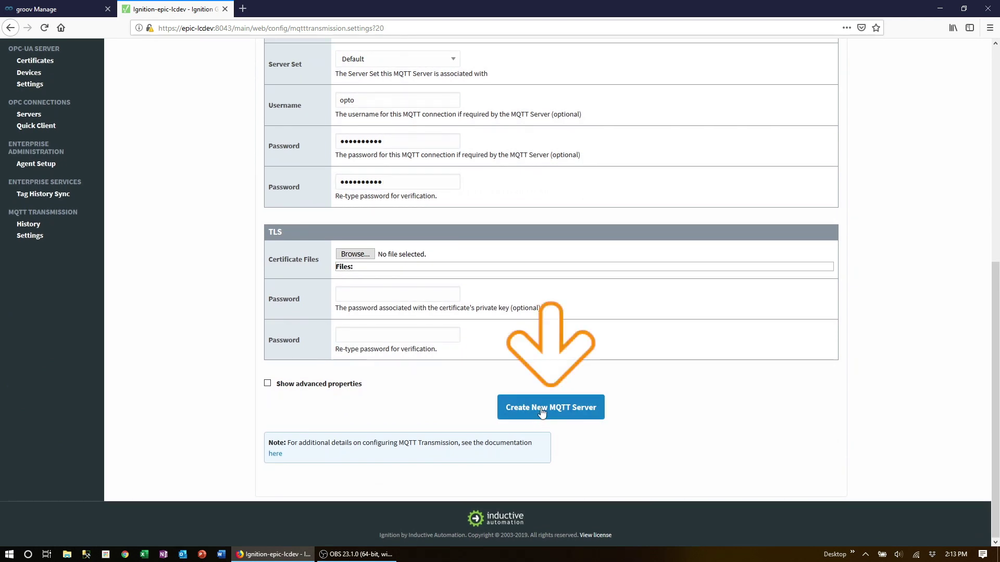
click(542, 413)
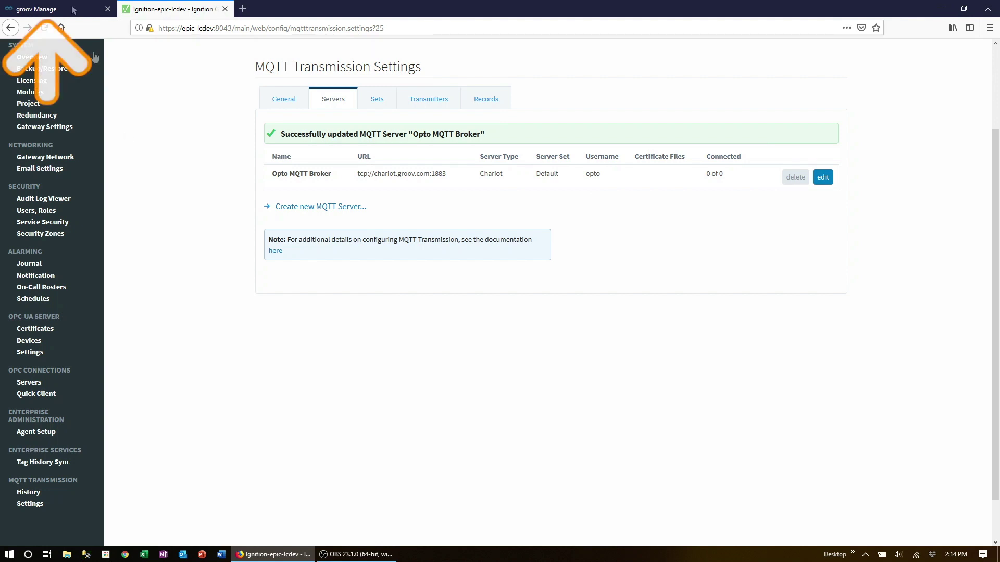
- Back on groov Manage's Ignition Edge page, switch Enable Designer on and save
click(42, 11)
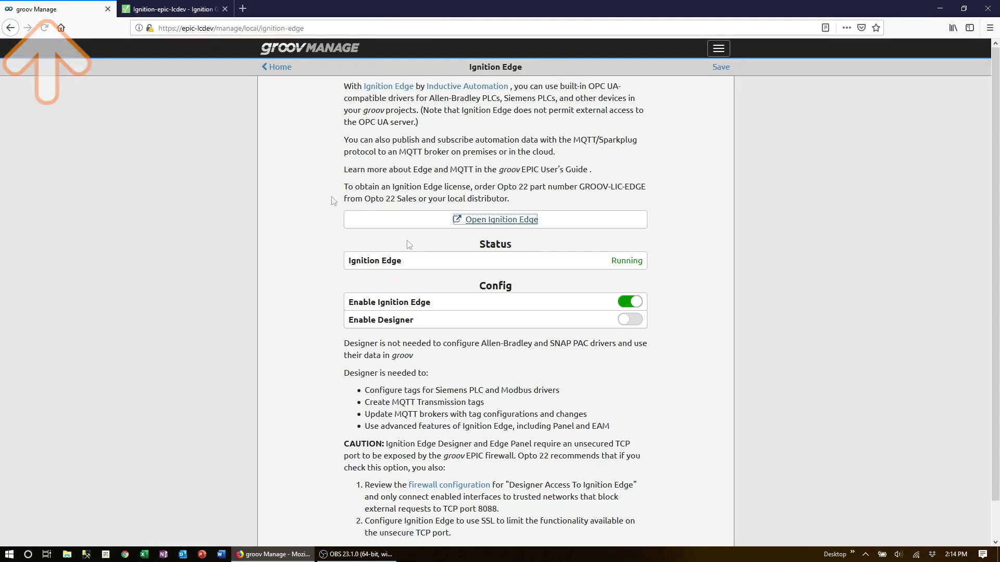
click(631, 320)
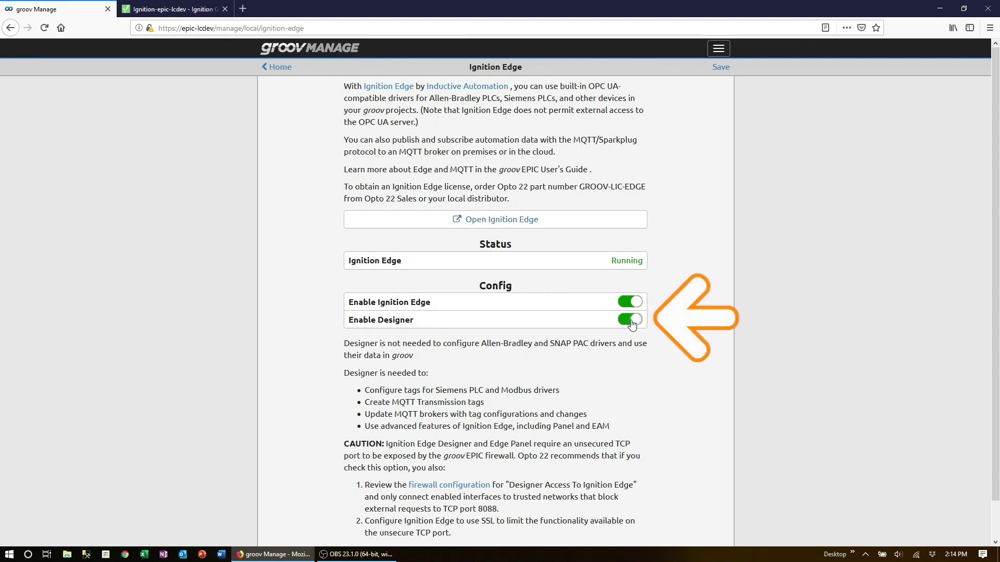
click(722, 68)
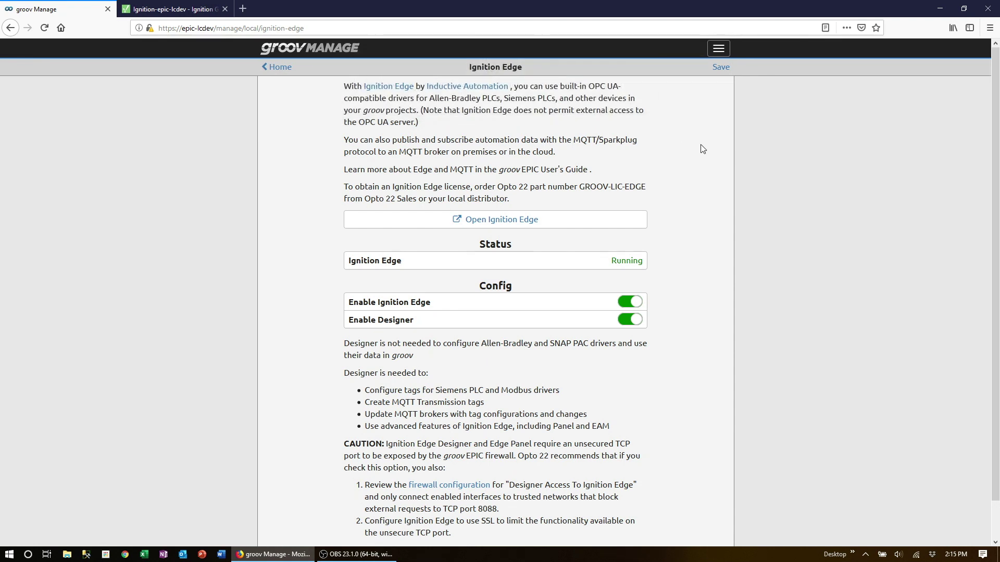
- Launch the Designer from the Ignition gateway, opening designer.jnlp with Java Web Launcher
click(197, 8)
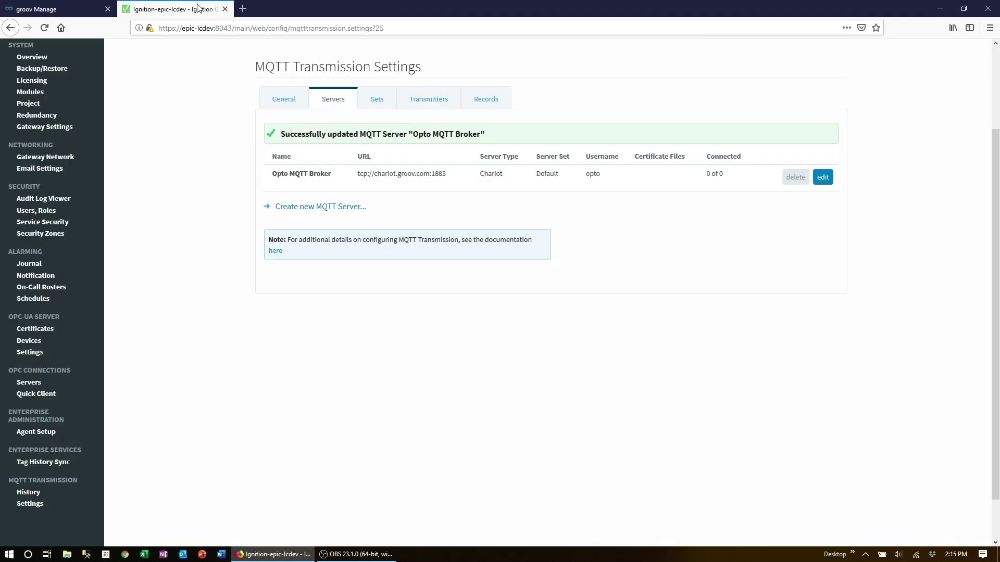
scroll(904, 212, up, 3)
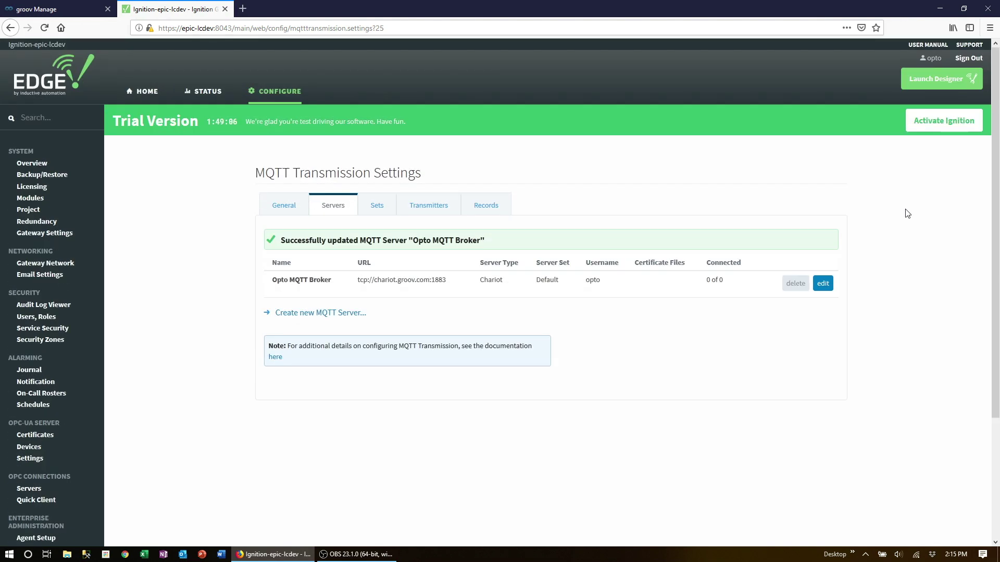
click(944, 83)
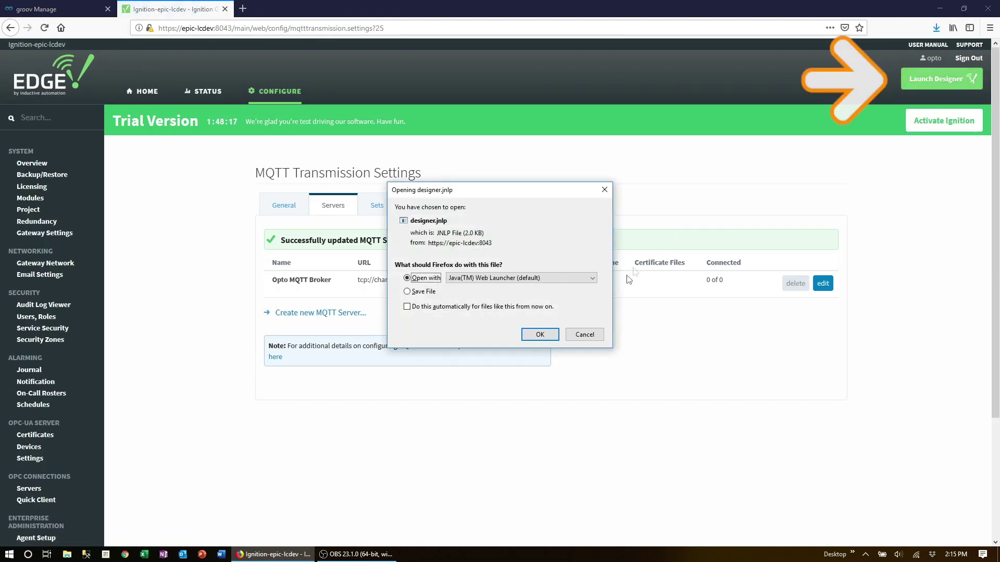
click(554, 336)
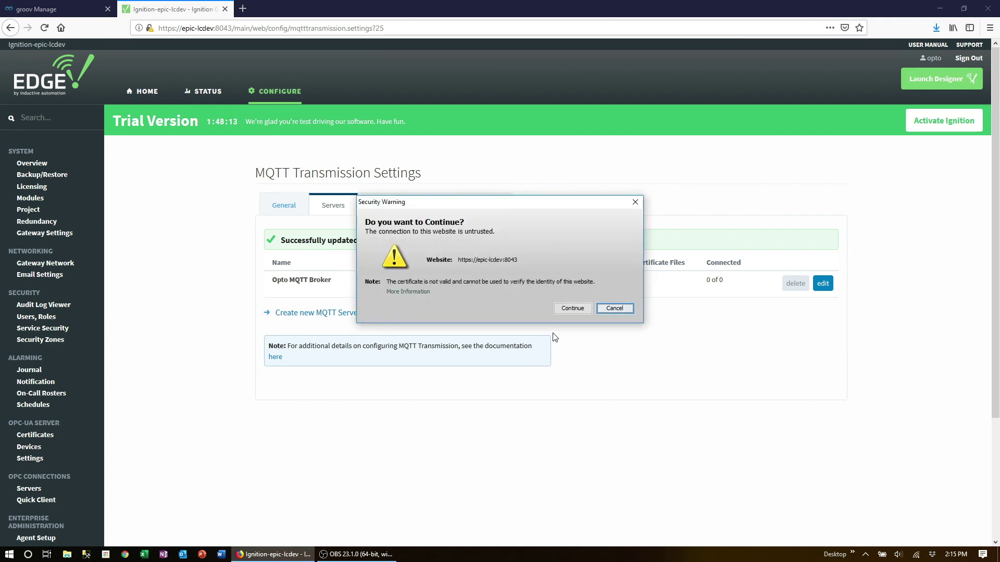
- Accept the untrusted-certificate warning and log in to the Designer with the gateway credentials
click(567, 310)
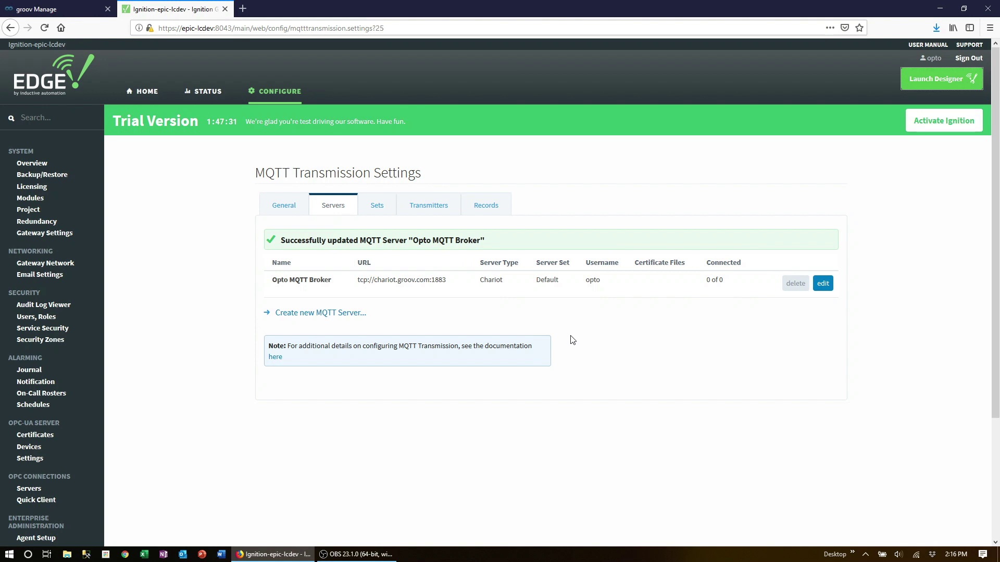
text(opto)
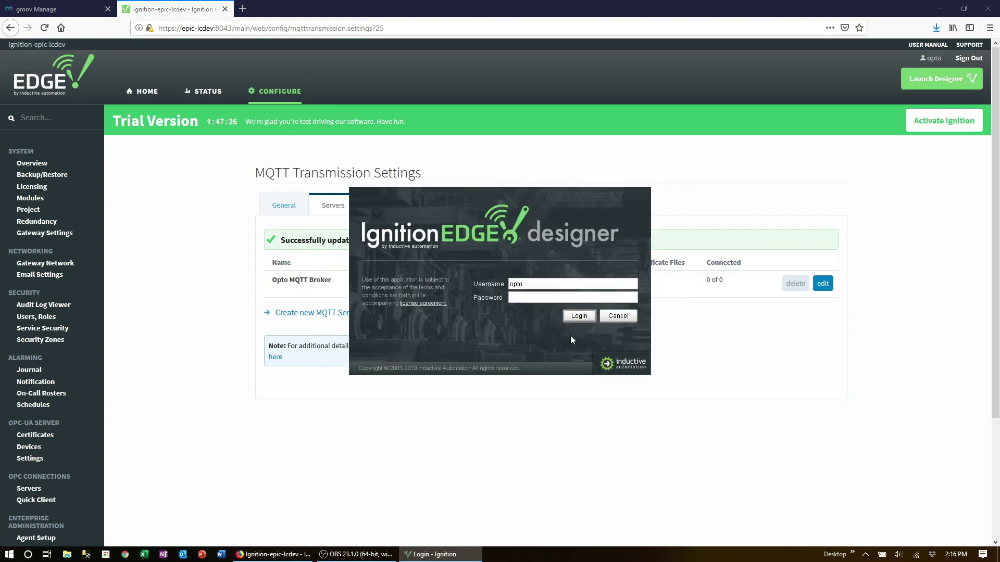
key(Tab)
text(******)
click(583, 318)
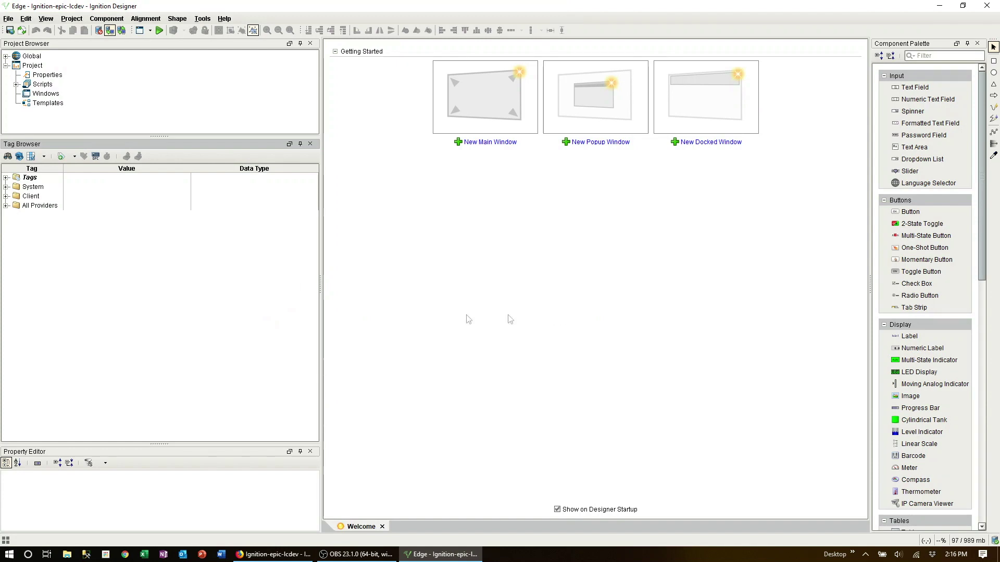
- Expand the edge tag provider and add a folder named groovEPIC under Edge Nodes
click(6, 206)
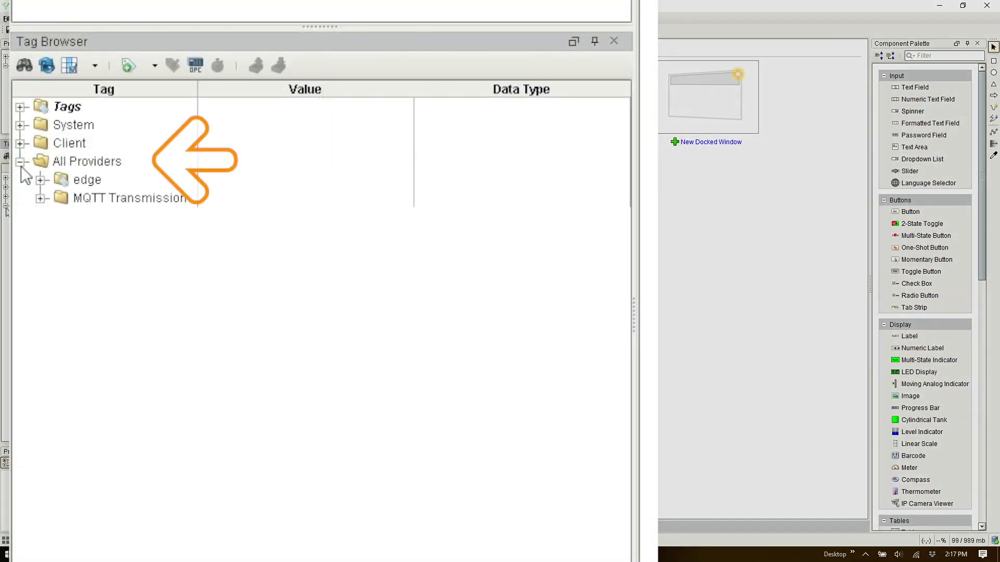
click(41, 181)
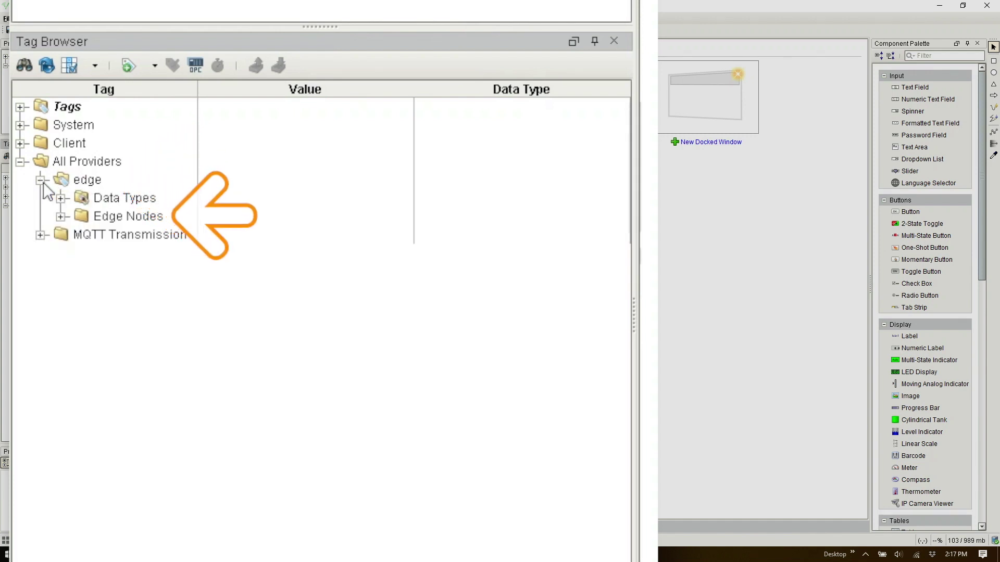
right_click(123, 215)
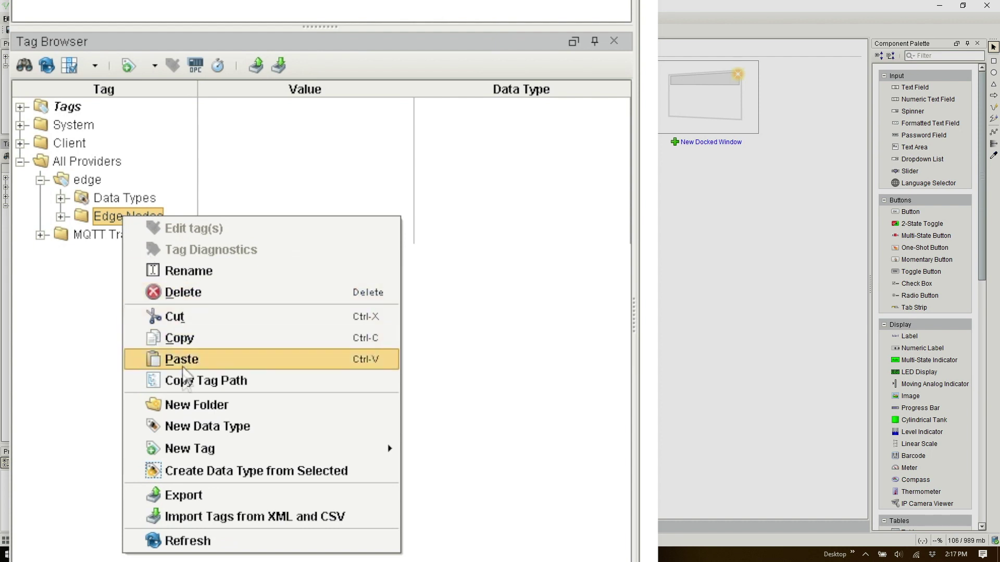
click(187, 408)
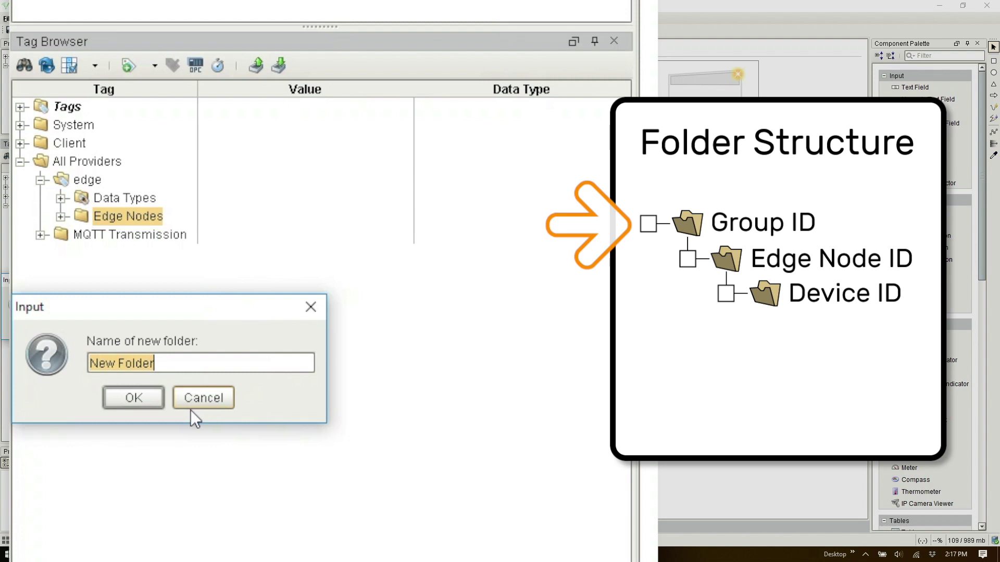
text(g)
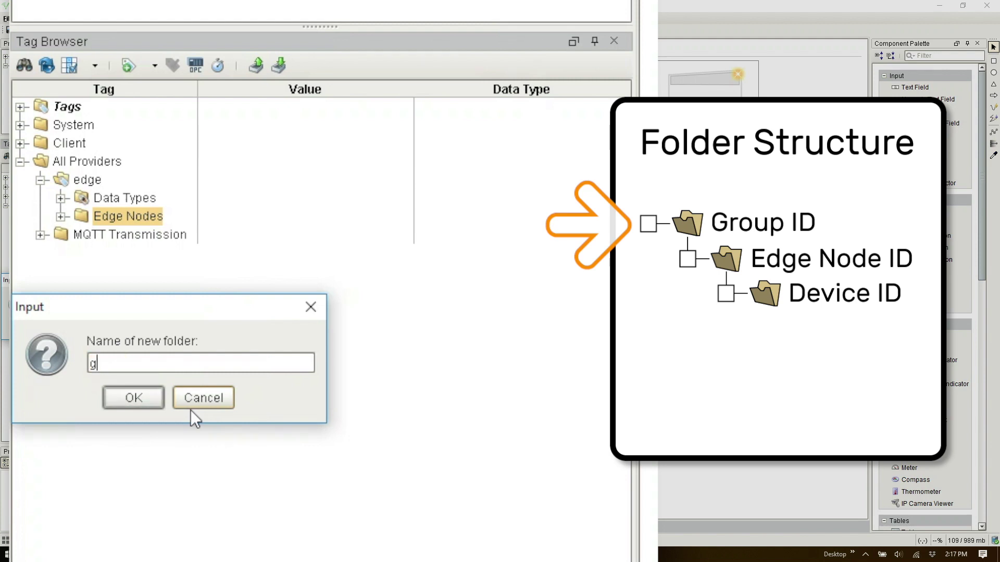
text(roovEPIC)
click(117, 399)
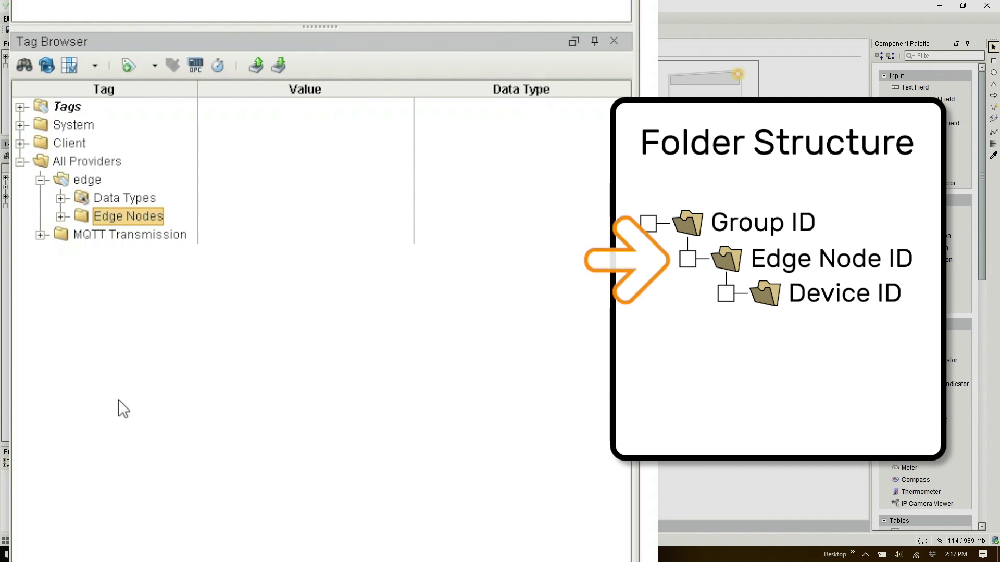
- Add a folder named OptoWorkshop inside Edge Nodes > groovEPIC
click(61, 216)
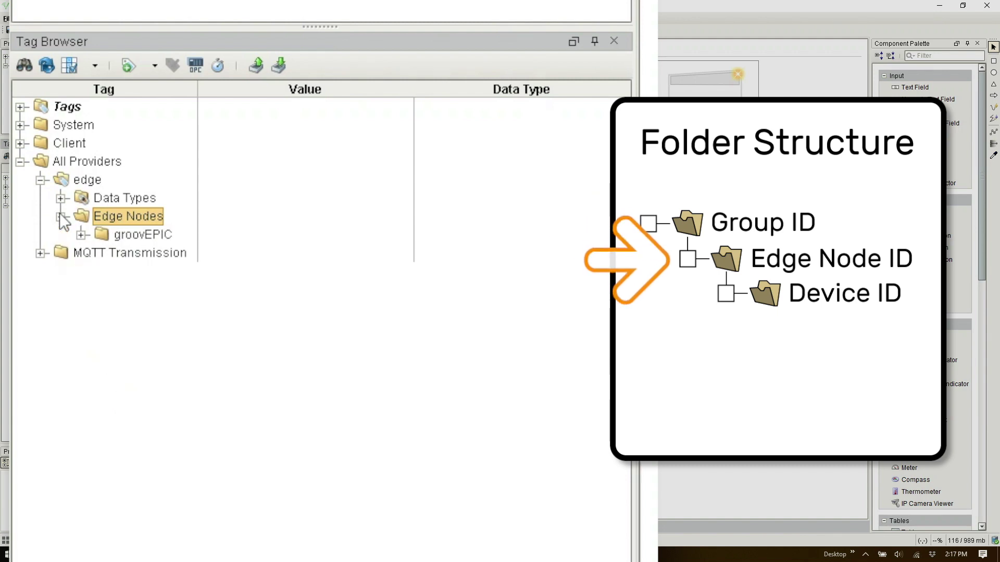
click(143, 233)
right_click(143, 232)
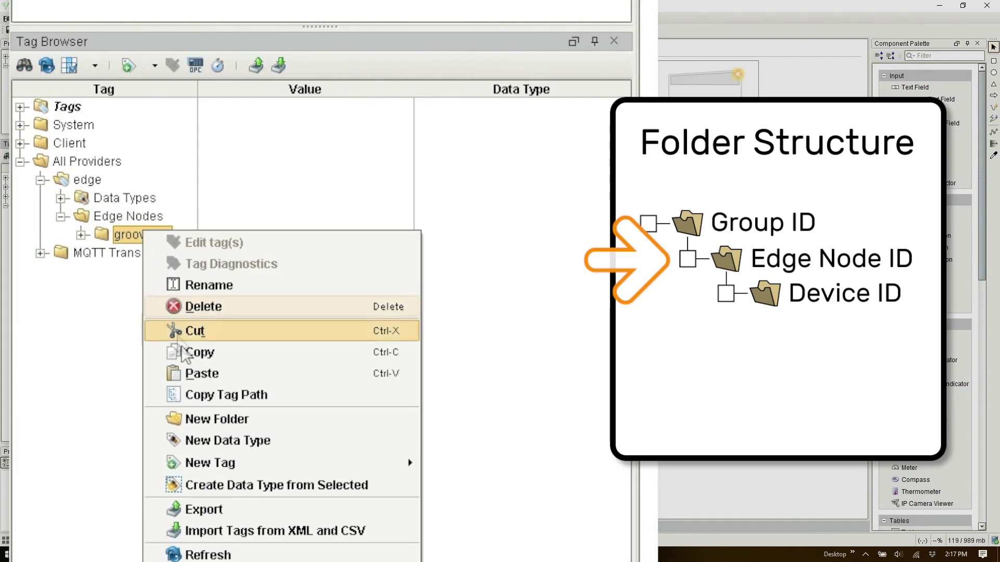
click(192, 420)
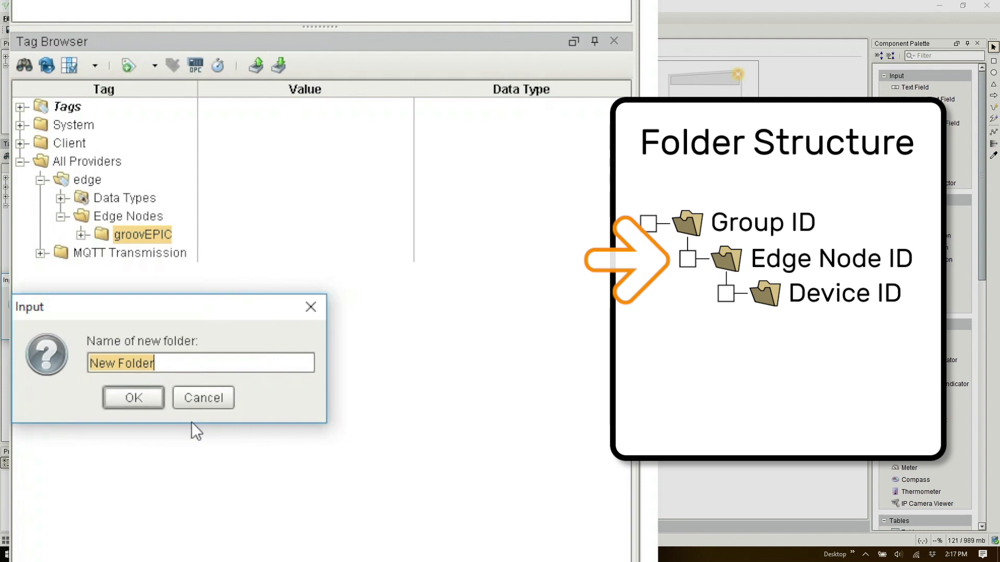
text(OptoWorkshop)
click(147, 401)
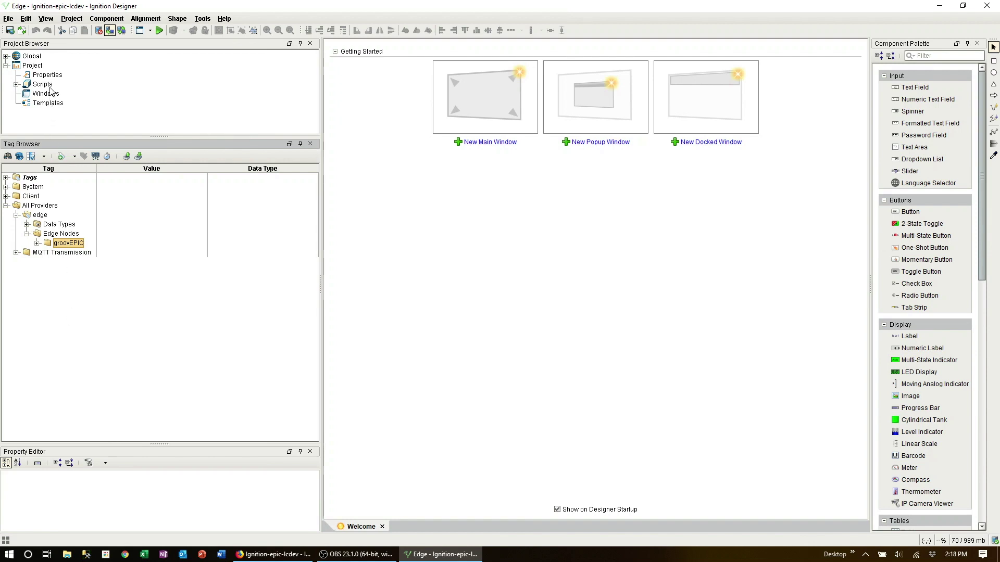
- Show the OPC Browser panel from View > Panels
click(45, 18)
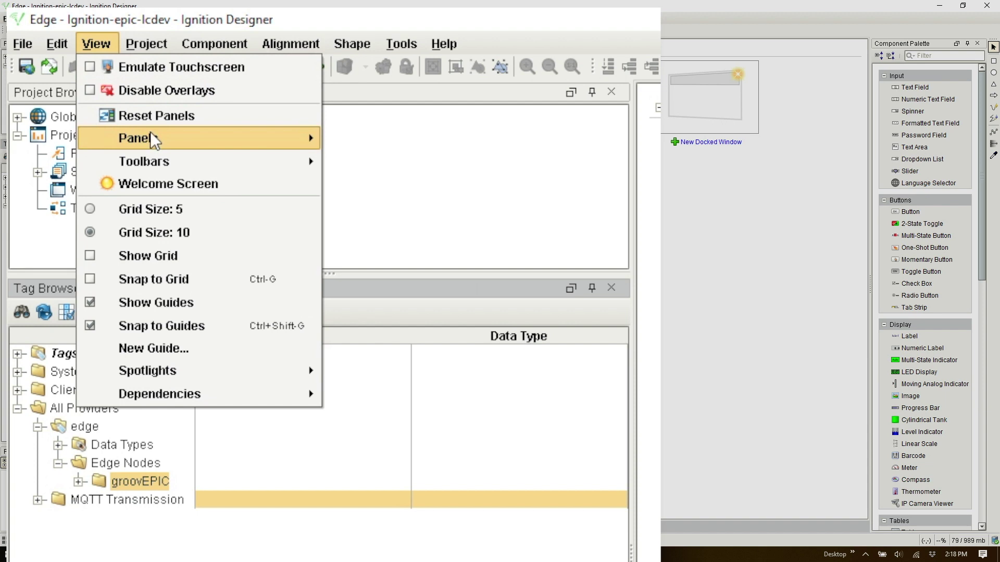
mouse_move(150, 134)
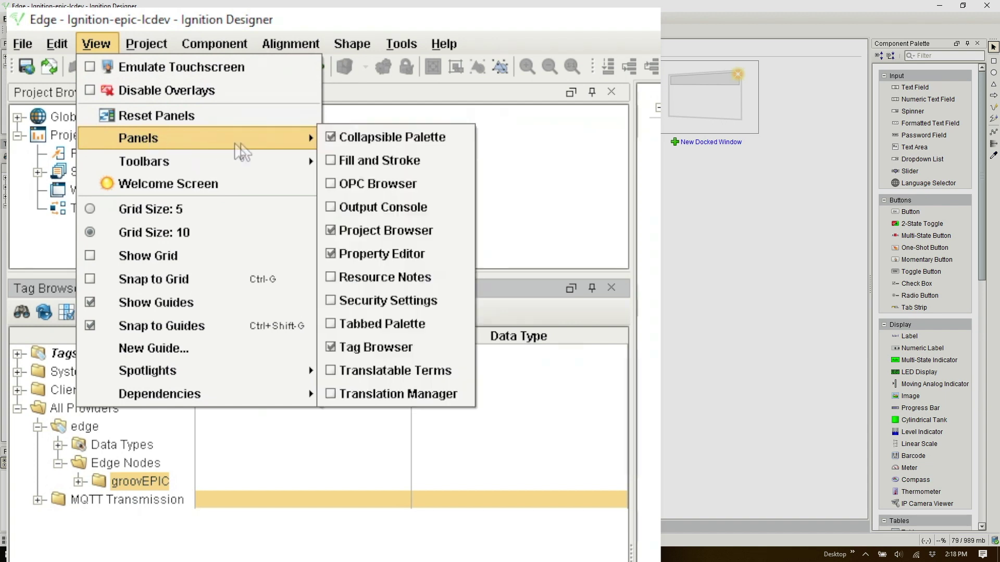
click(364, 183)
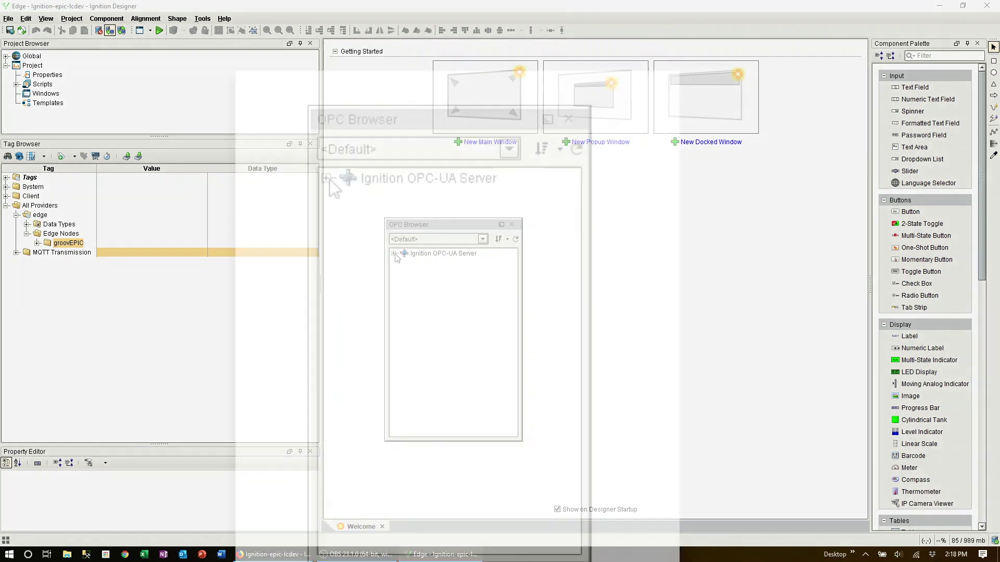
- Expand Ignition OPC-UA Server > Devices > [AB PLC] > Controller:Global to list the PLC tags
click(394, 254)
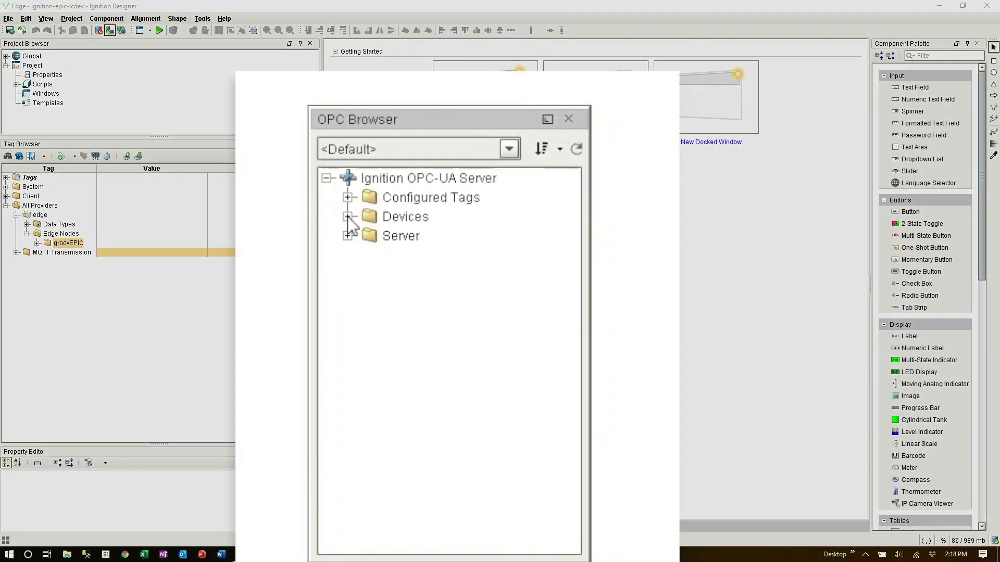
click(348, 217)
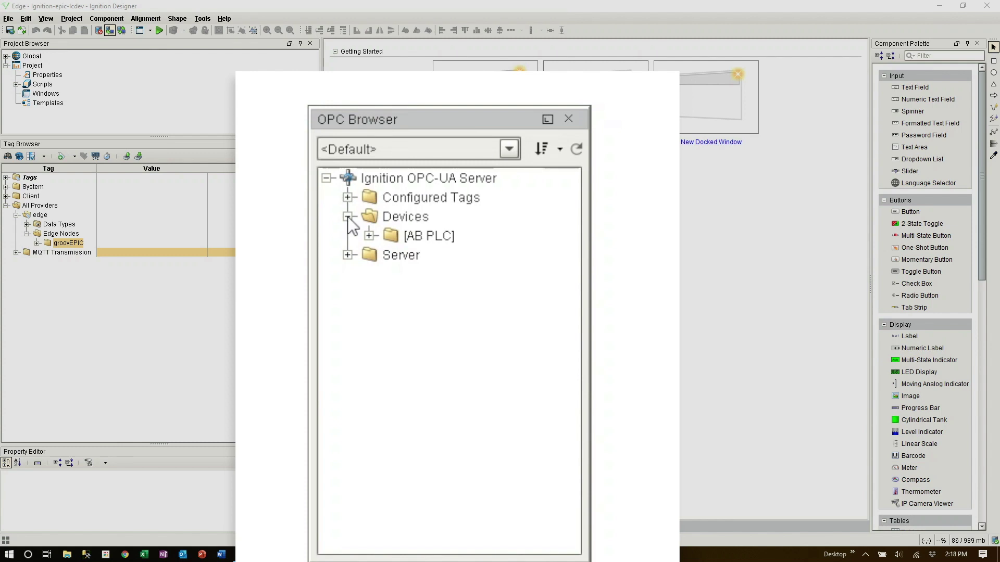
click(369, 236)
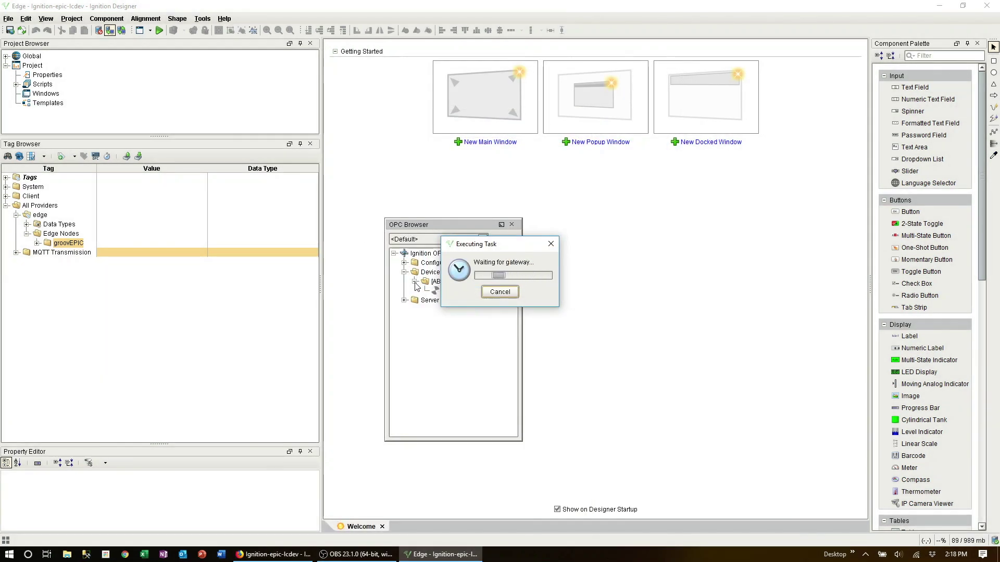
click(425, 300)
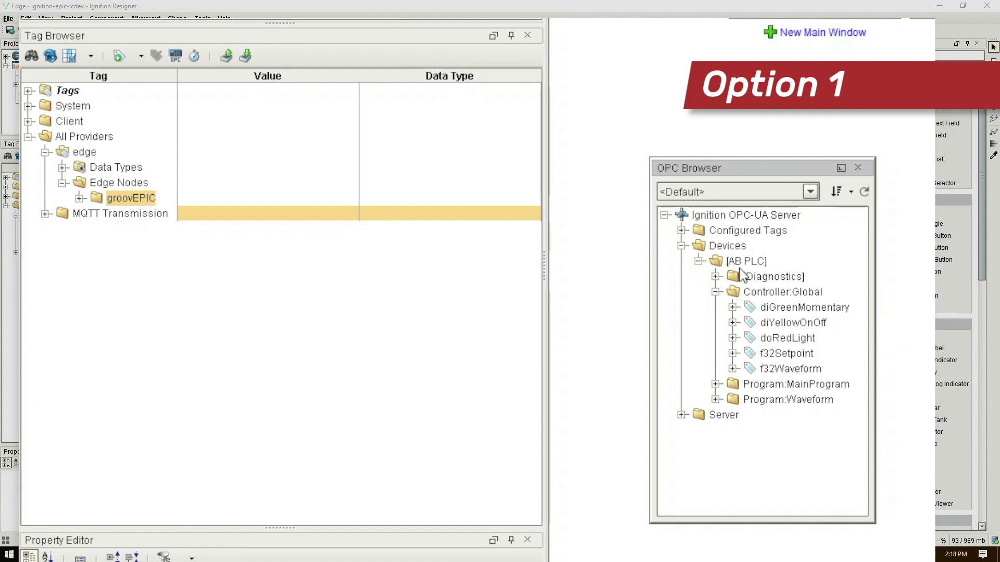
drag(740, 265, 127, 198)
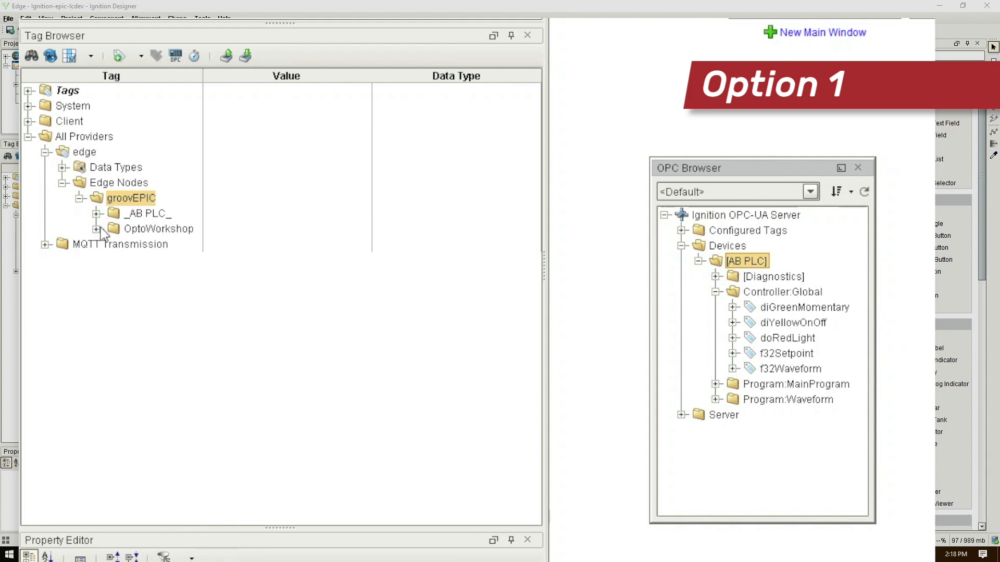
click(135, 215)
right_click(135, 216)
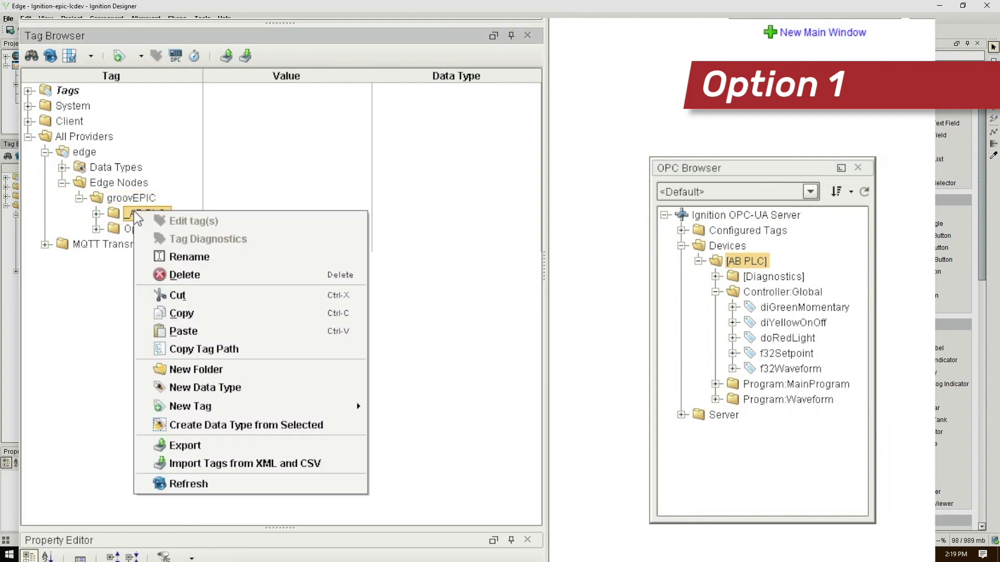
click(185, 274)
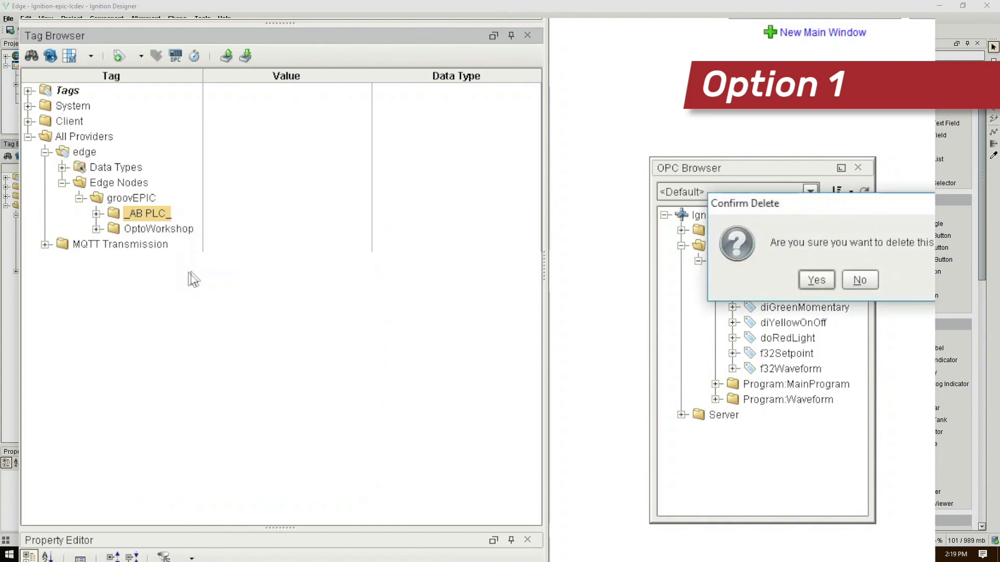
click(825, 283)
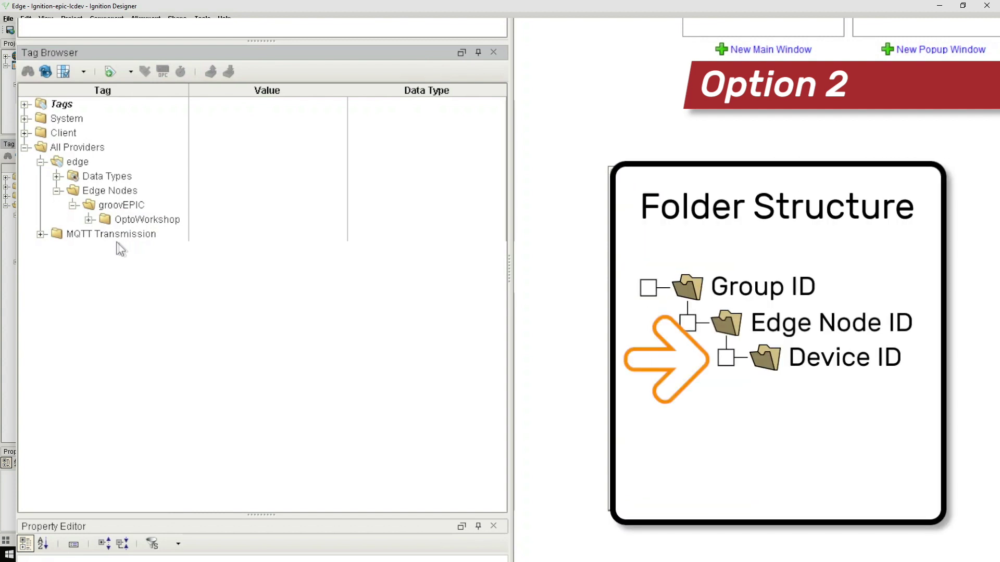
- Create a new folder named AB_PLC inside the OptoWorkshop folder
right_click(164, 220)
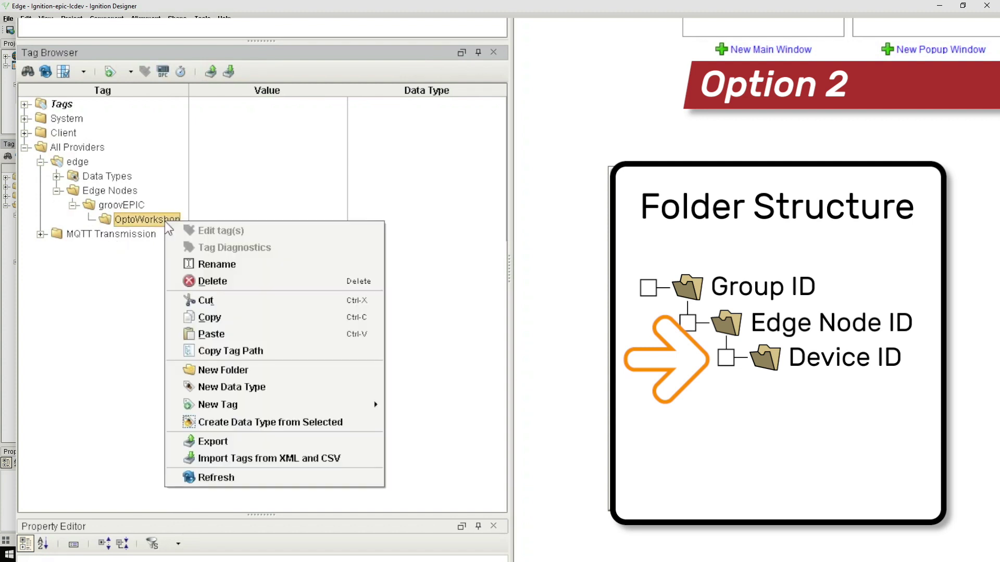
click(201, 364)
text(AB_PLC)
click(111, 338)
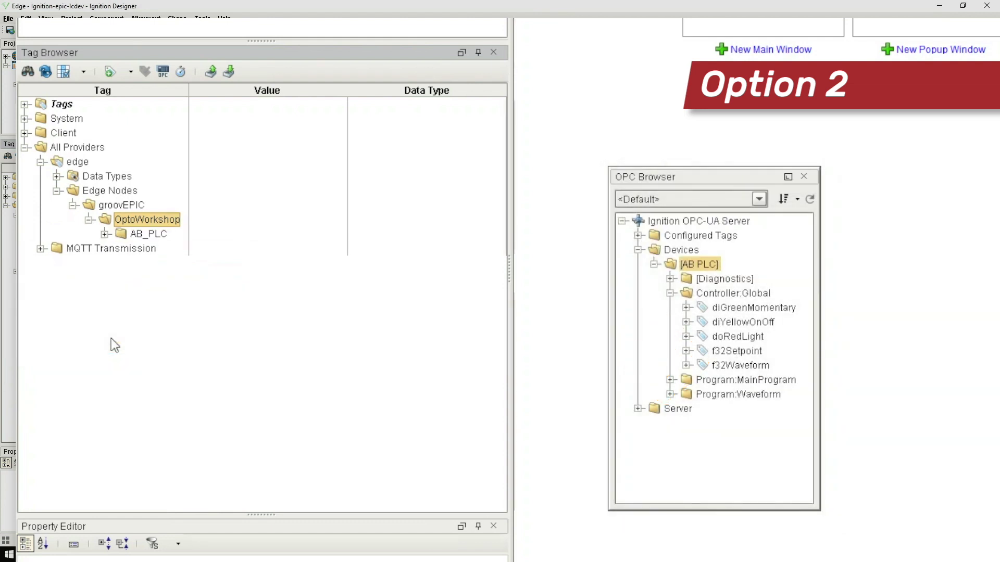
- Drag the doRedLight and f32Waveform PLC tags from the OPC Browser into AB_PLC
click(727, 337)
ctrl+click(734, 365)
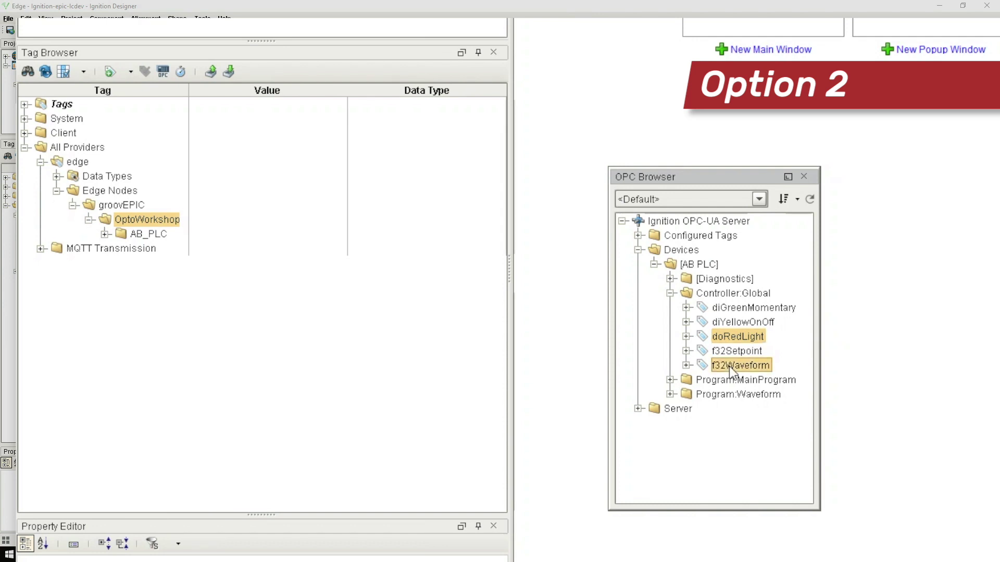
drag(731, 371, 154, 240)
click(104, 234)
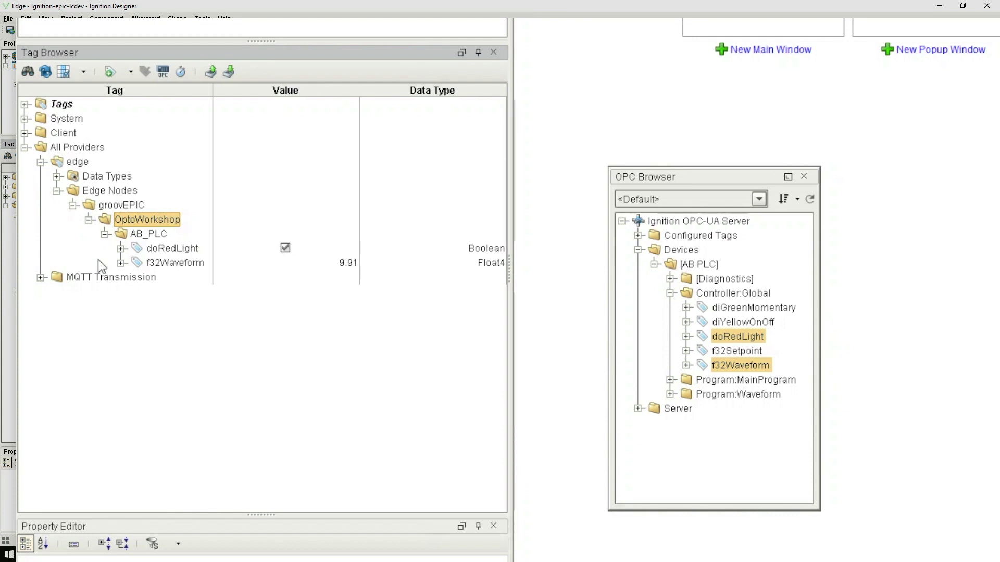
- Tick the Refresh tag under MQTT Transmission > Transmission Control, enabling read/write mode
click(41, 278)
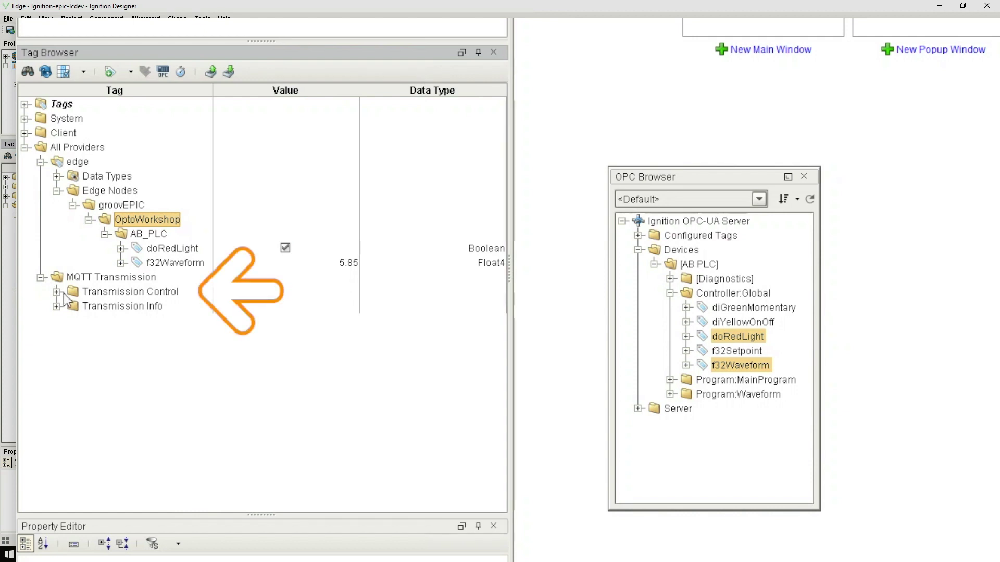
click(57, 292)
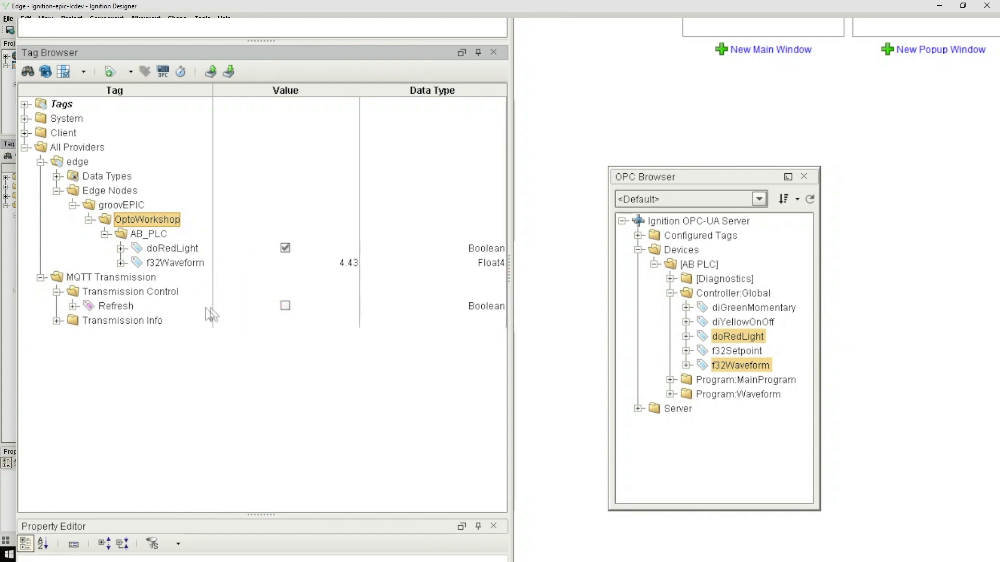
click(285, 306)
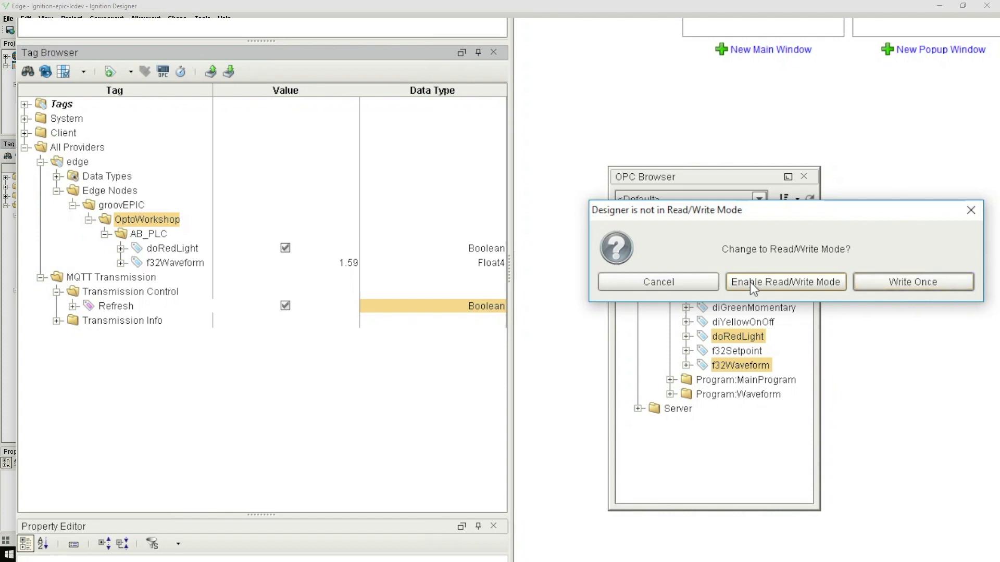
click(750, 283)
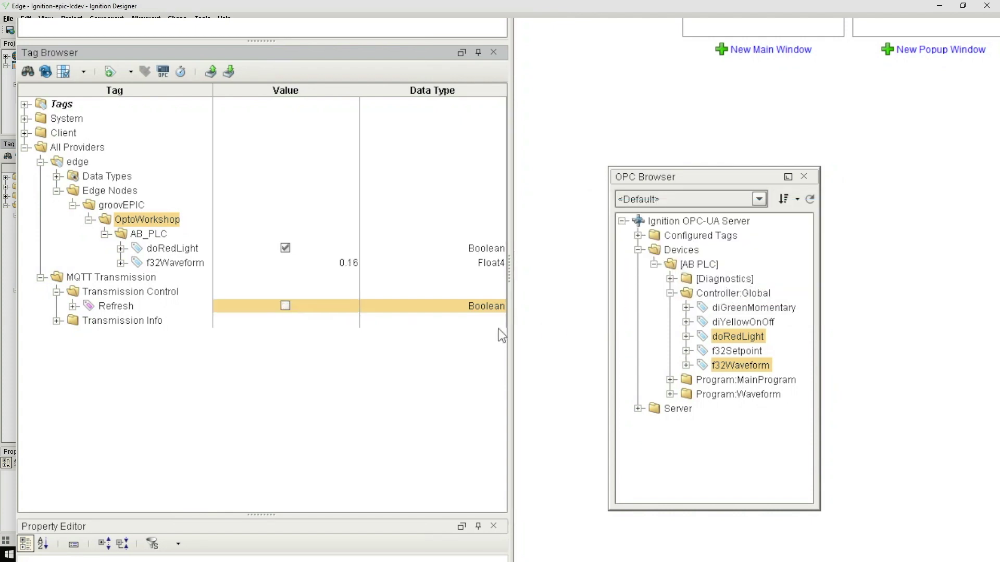